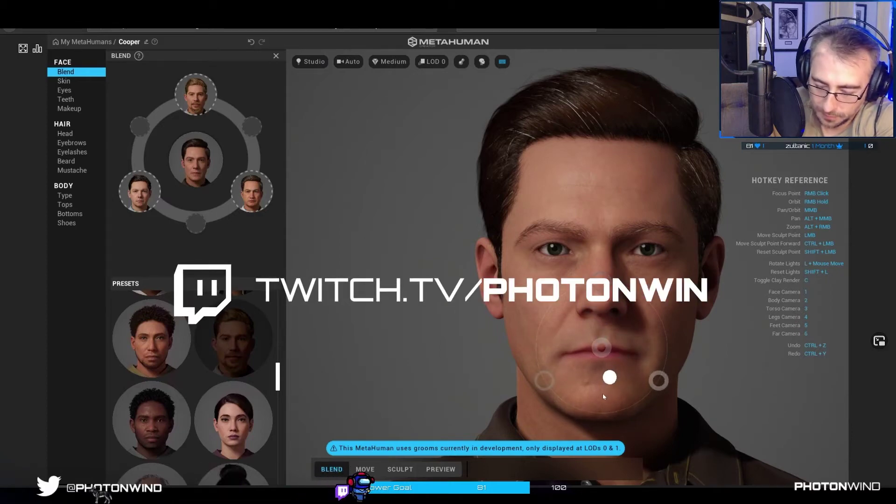
# Step: Try pulling the chin toward the lips and nudging the lip corner, then undo the reshaping
pyautogui.moveTo(602, 398); pyautogui.dragTo(570, 356)
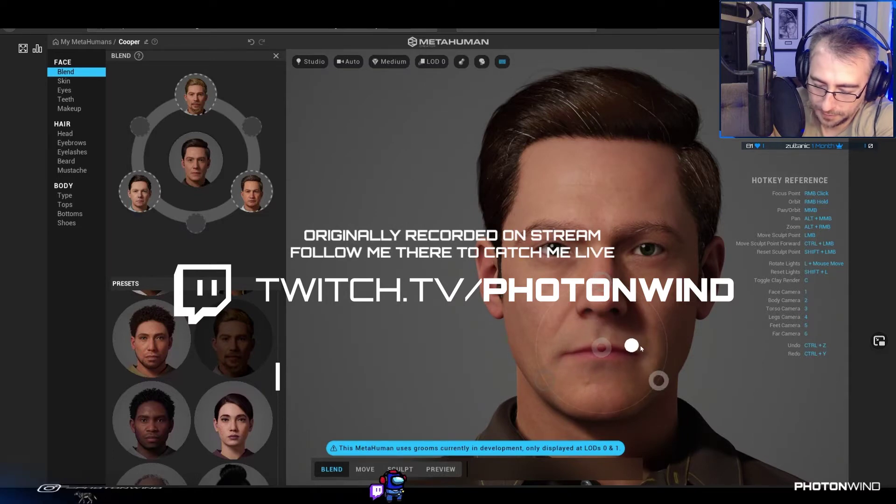
pyautogui.moveTo(641, 346); pyautogui.dragTo(642, 345)
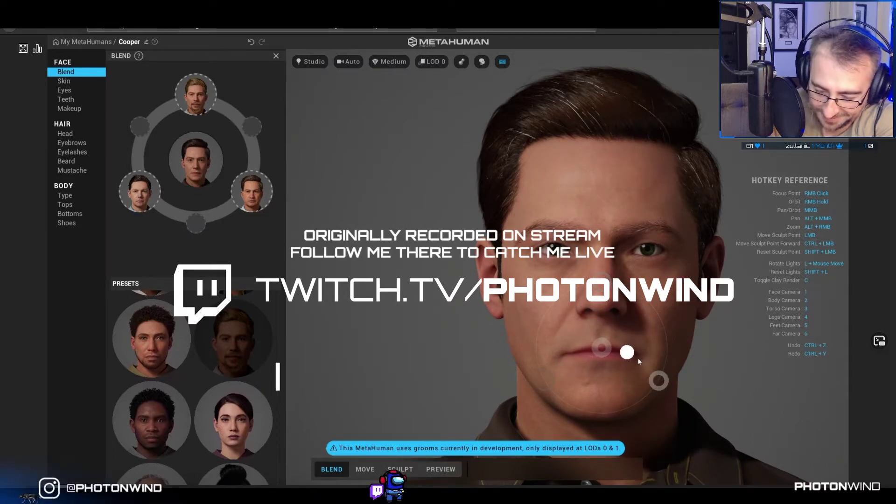
pyautogui.hotkey('ctrl', 'z')
pyautogui.hotkey('ctrl', 'z')
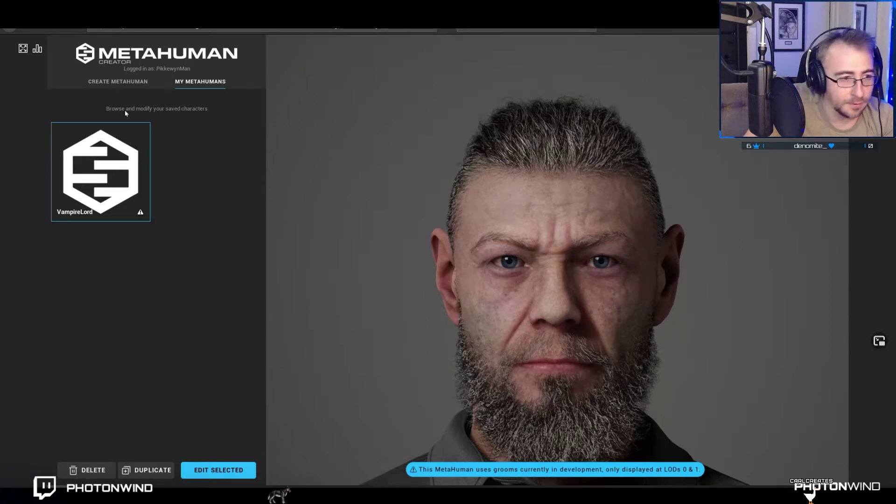
# Step: Switch to the Create MetaHuman preset gallery and browse the starting faces
pyautogui.click(122, 82)
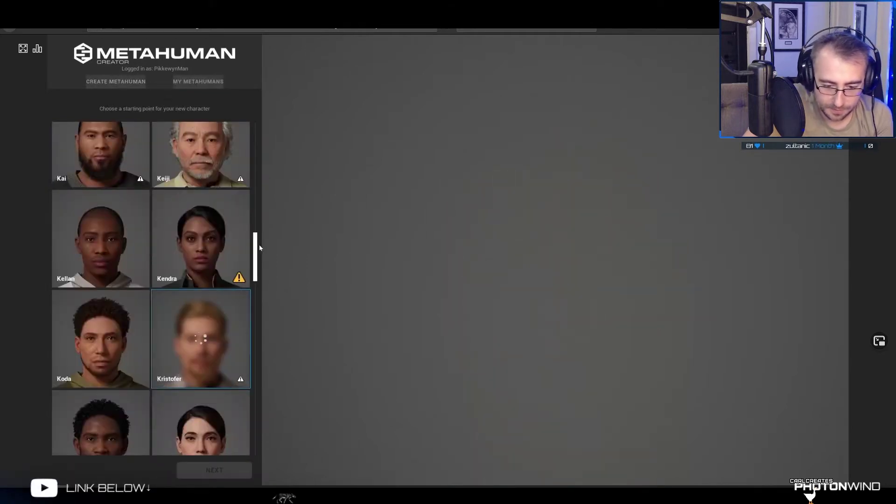
pyautogui.scroll(10, 238, 157)
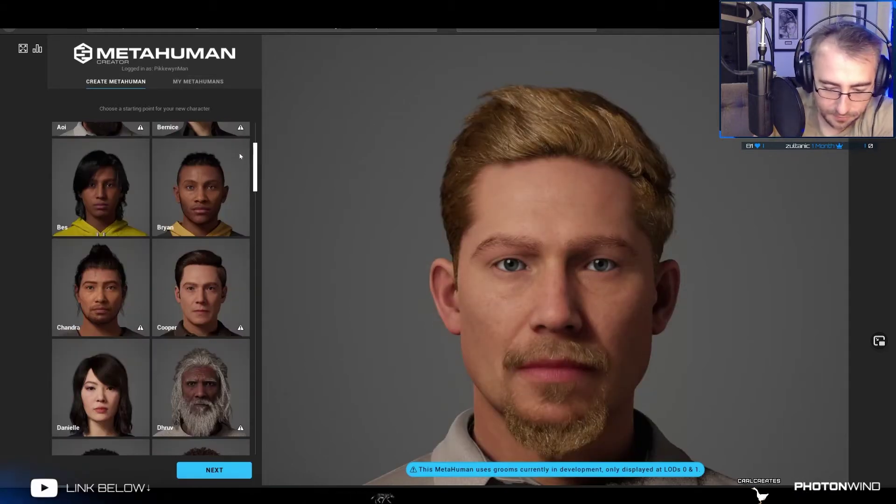
pyautogui.scroll(4, 244, 145)
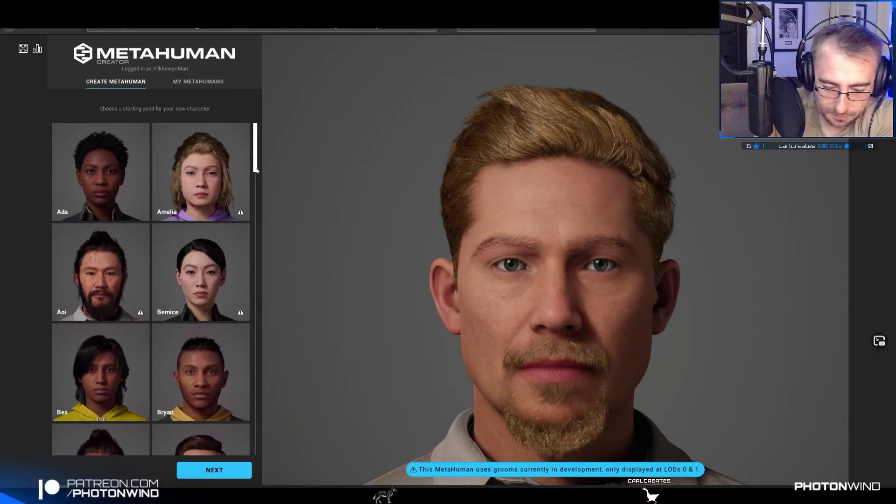
pyautogui.scroll(-8, 257, 173)
pyautogui.scroll(4, 220, 206)
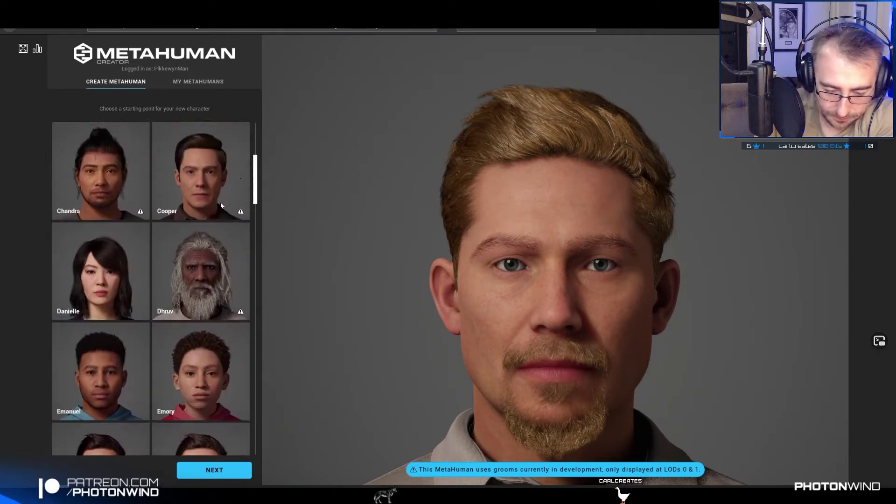
pyautogui.scroll(1, 218, 214)
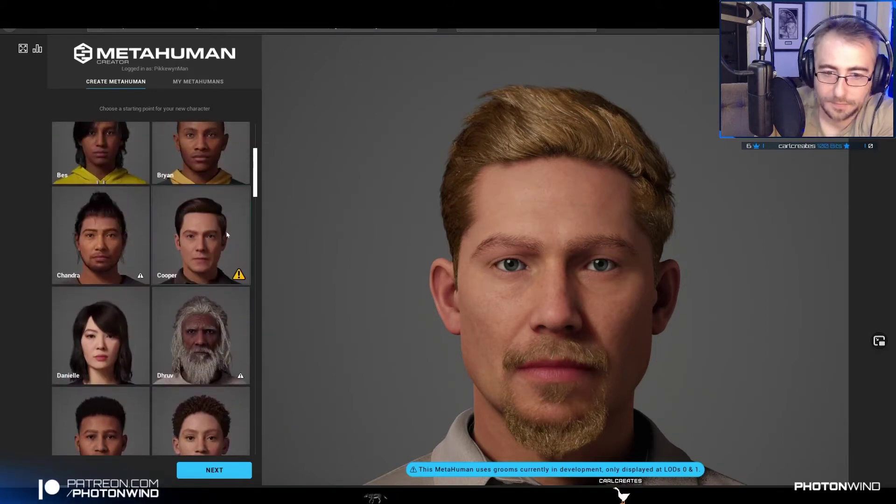
# Step: Choose Cooper as the starting preset and continue into the character editor
pyautogui.click(227, 234)
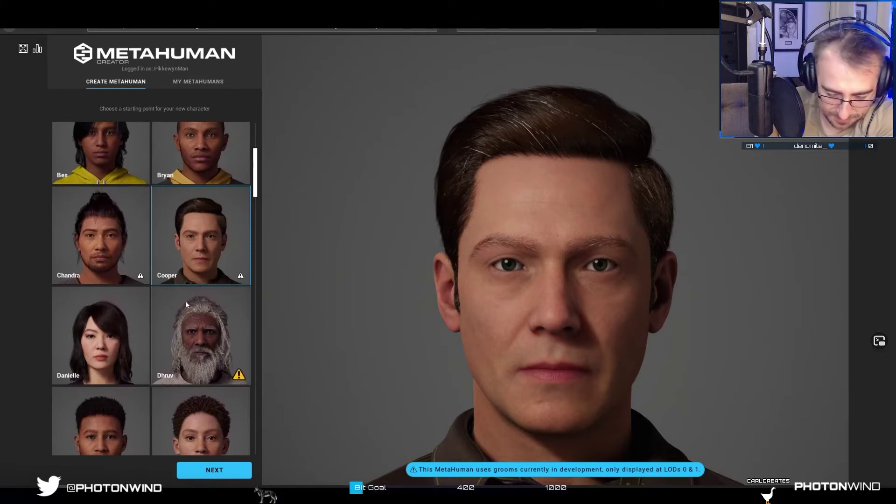
pyautogui.scroll(-6, 186, 302)
pyautogui.scroll(-2, 129, 372)
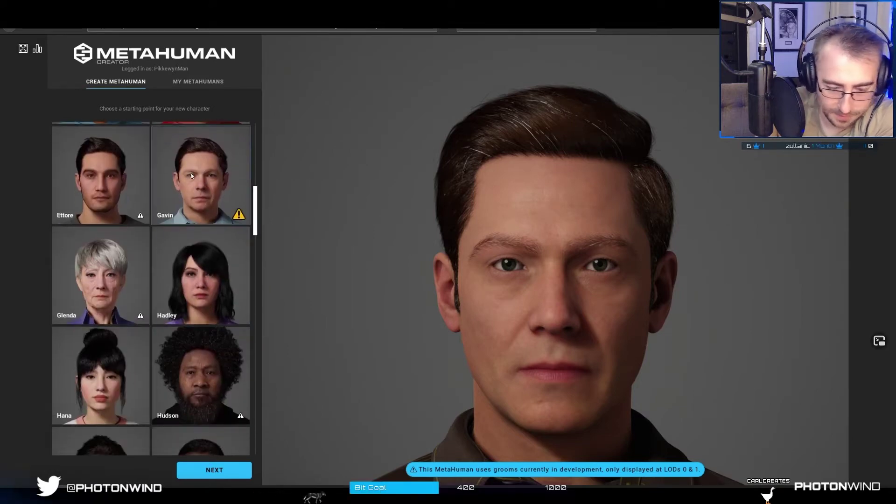
pyautogui.scroll(-5, 179, 301)
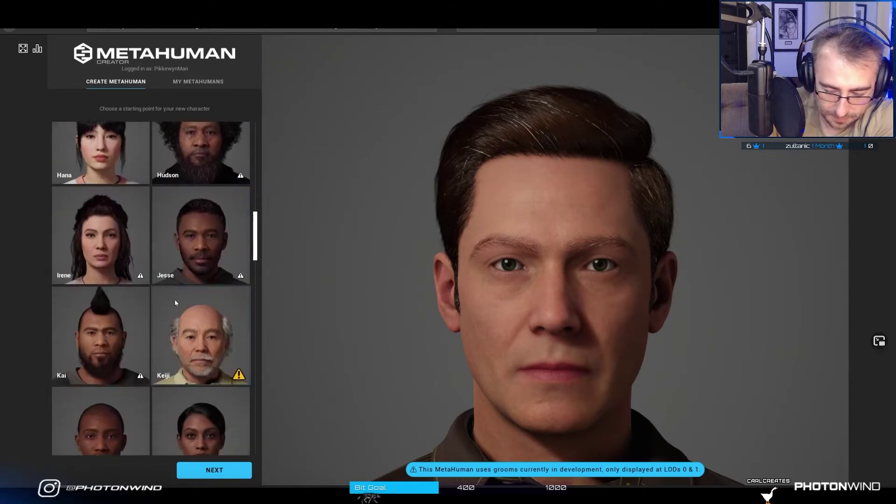
pyautogui.scroll(-5, 175, 303)
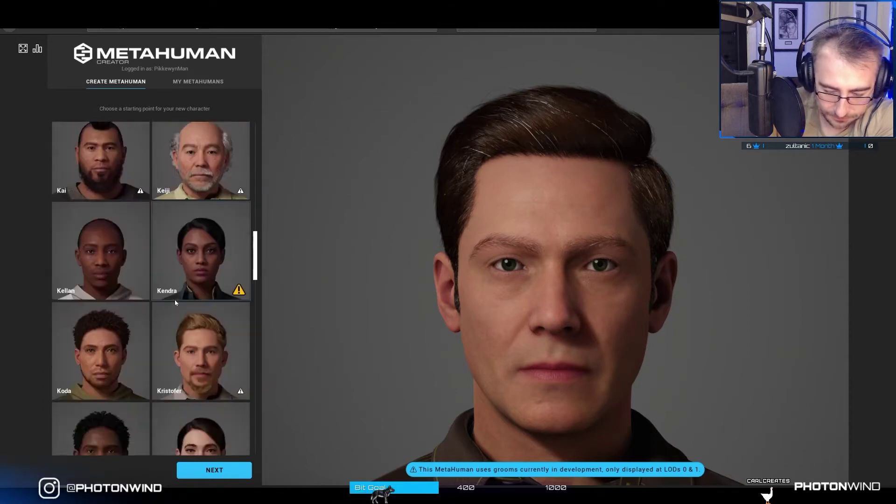
pyautogui.scroll(-10, 175, 302)
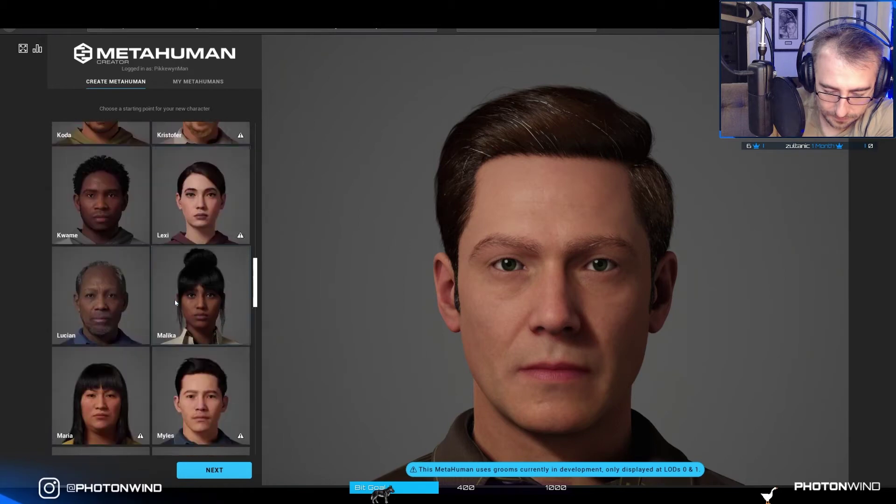
pyautogui.scroll(2, 175, 303)
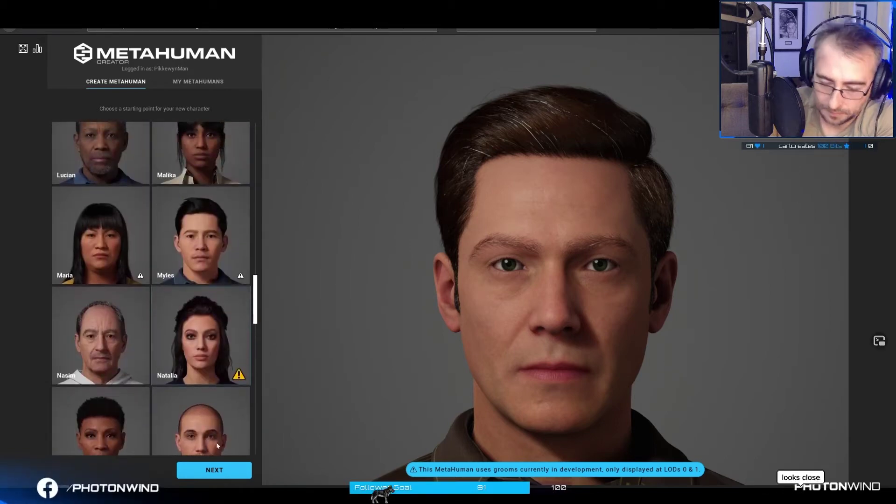
pyautogui.click(234, 466)
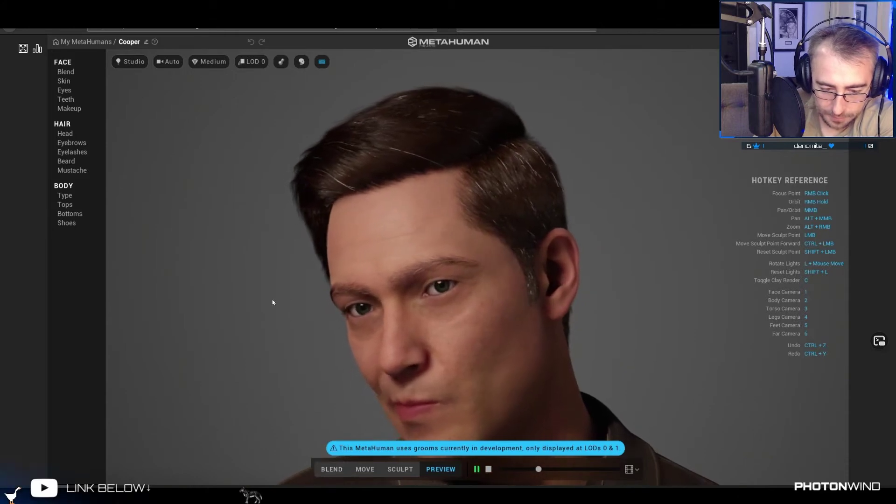
# Step: Open the Blend panel with Cooper as the base face and three empty slots
pyautogui.click(332, 469)
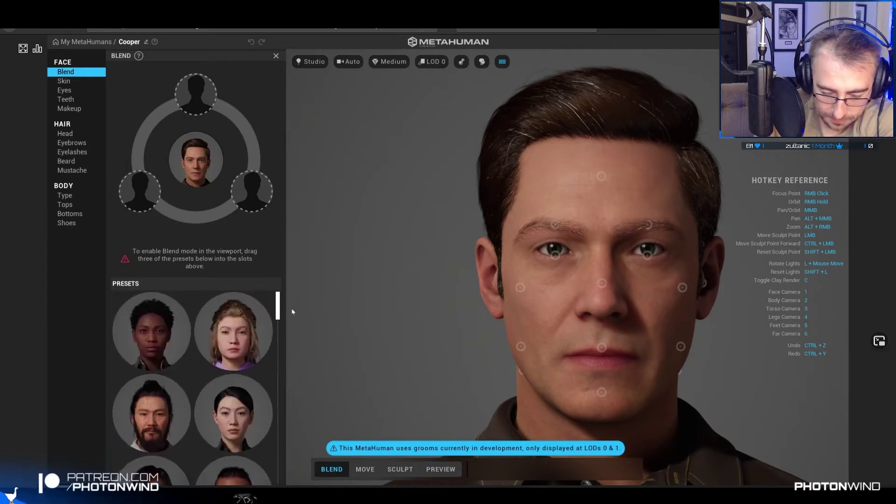
# Step: Add the Gavin and Vincent presets into two of the blend slots
pyautogui.scroll(-3, 290, 329)
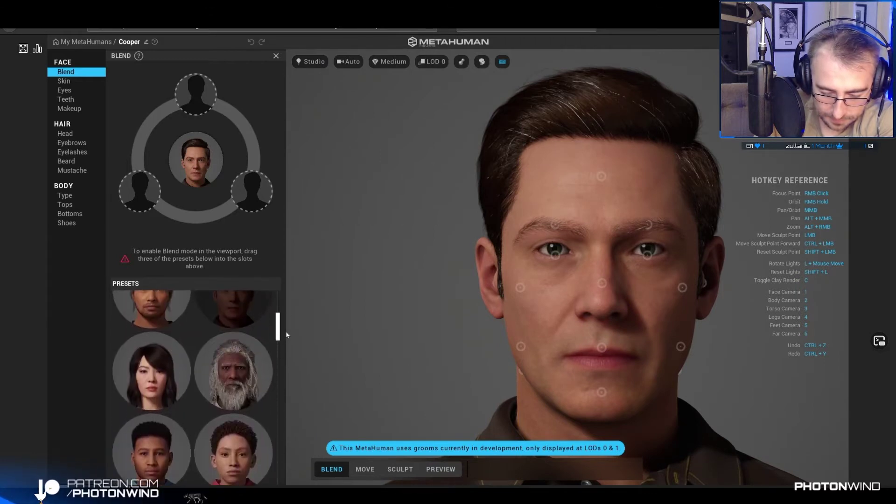
pyautogui.scroll(-2, 287, 341)
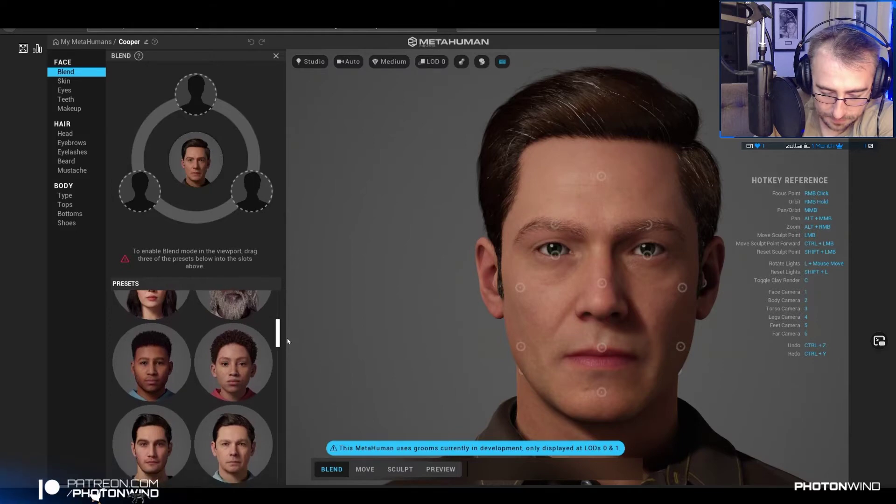
pyautogui.moveTo(250, 436); pyautogui.dragTo(137, 179)
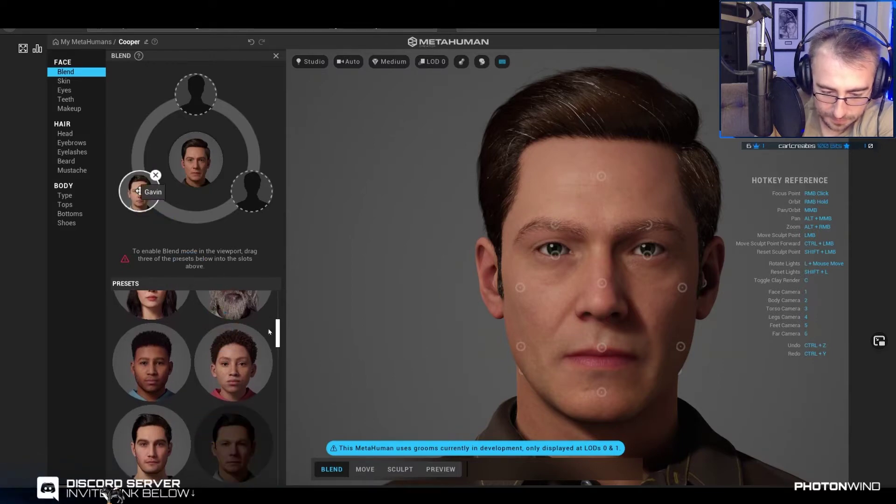
pyautogui.scroll(-5, 281, 346)
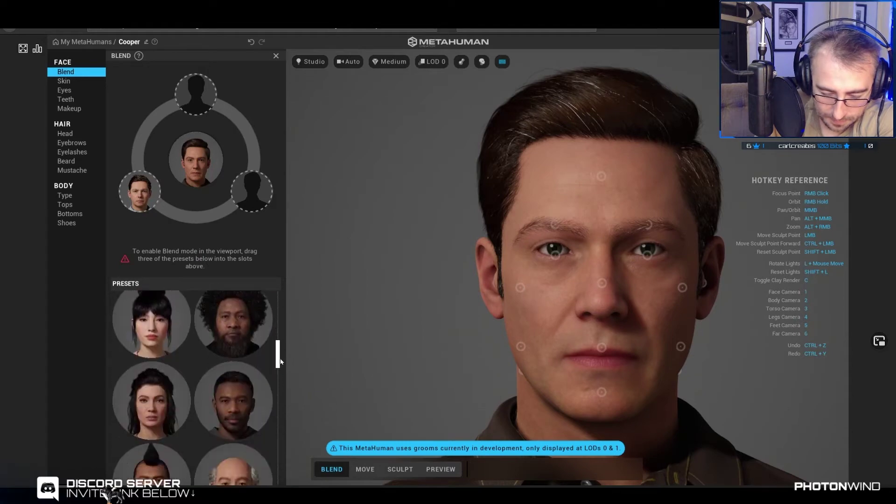
pyautogui.scroll(-5, 281, 369)
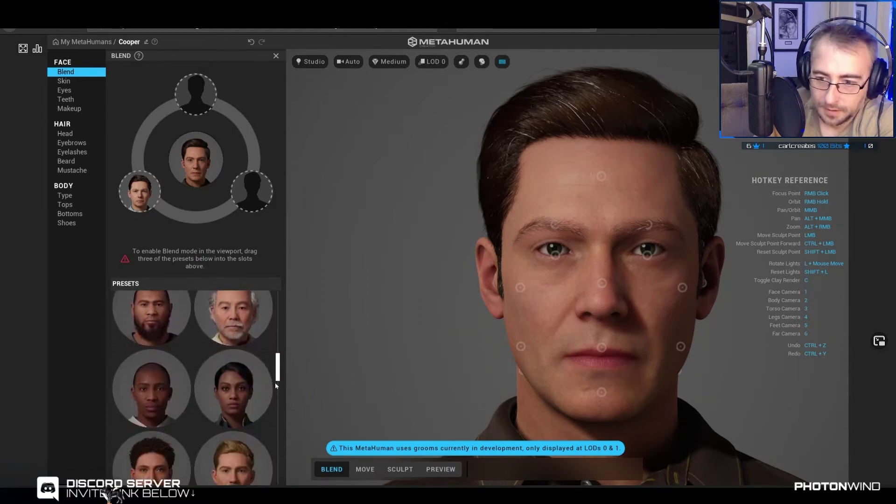
pyautogui.scroll(3, 280, 387)
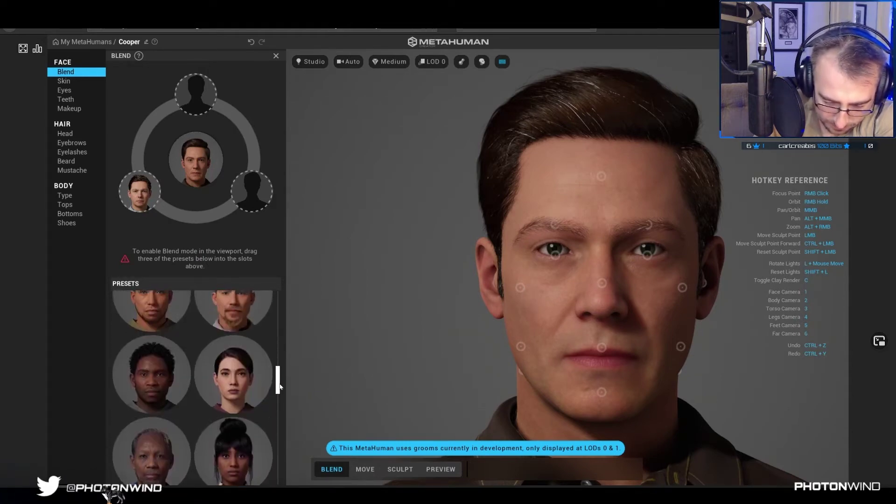
pyautogui.scroll(-5, 283, 395)
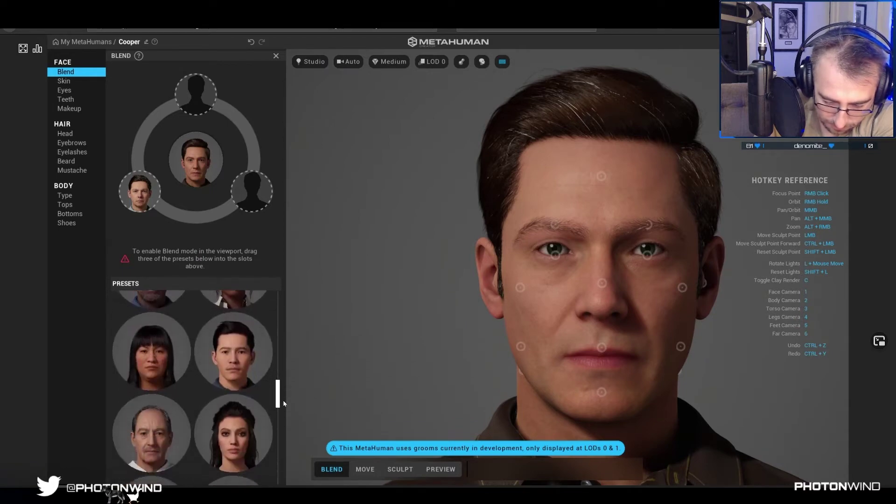
pyautogui.scroll(-5, 286, 408)
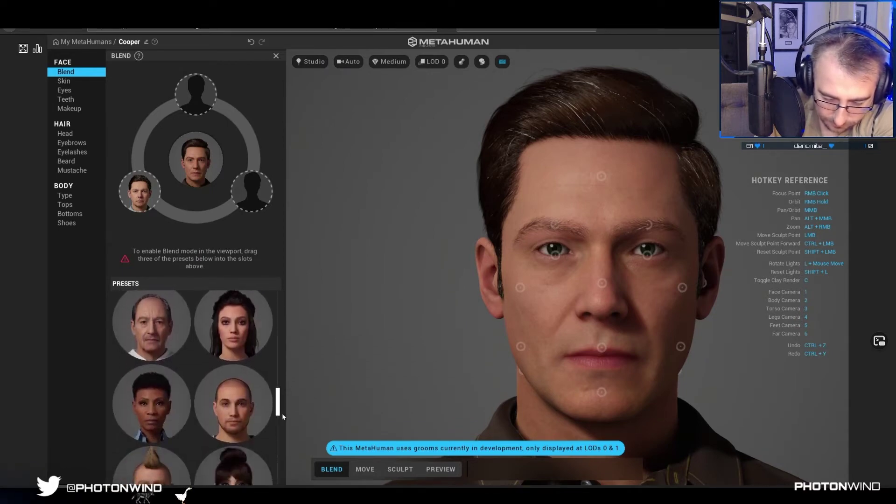
pyautogui.scroll(-5, 288, 428)
pyautogui.scroll(-5, 285, 441)
pyautogui.moveTo(152, 364); pyautogui.dragTo(251, 190)
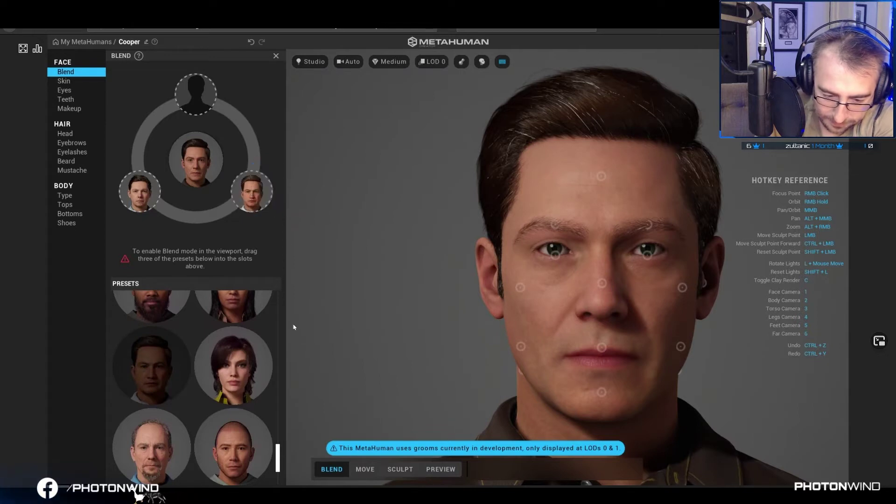
# Step: Fill the empty top blend slot with the blond bearded preset
pyautogui.scroll(3, 282, 444)
pyautogui.scroll(5, 288, 426)
pyautogui.scroll(5, 289, 404)
pyautogui.scroll(5, 294, 392)
pyautogui.scroll(2, 294, 376)
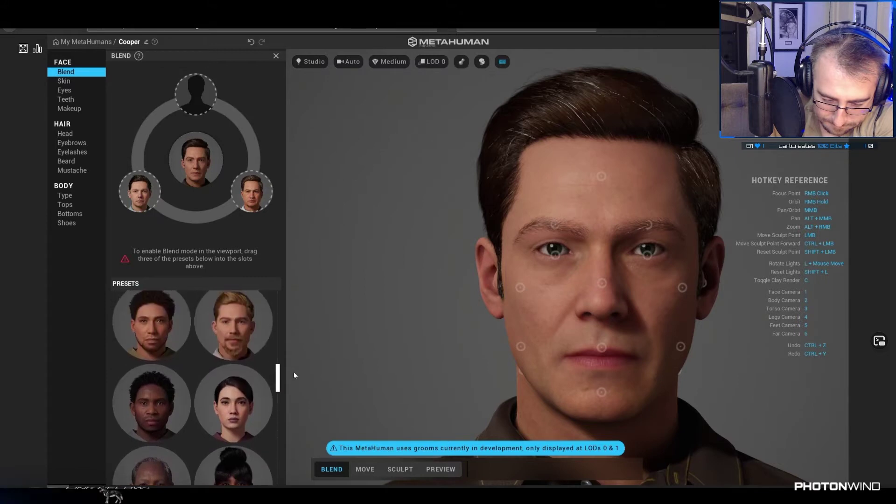
pyautogui.scroll(3, 293, 368)
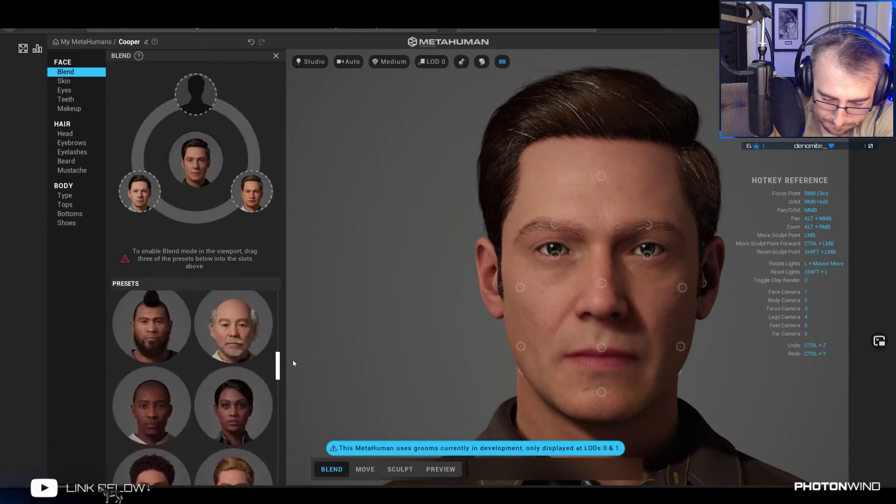
pyautogui.moveTo(294, 366); pyautogui.dragTo(292, 337)
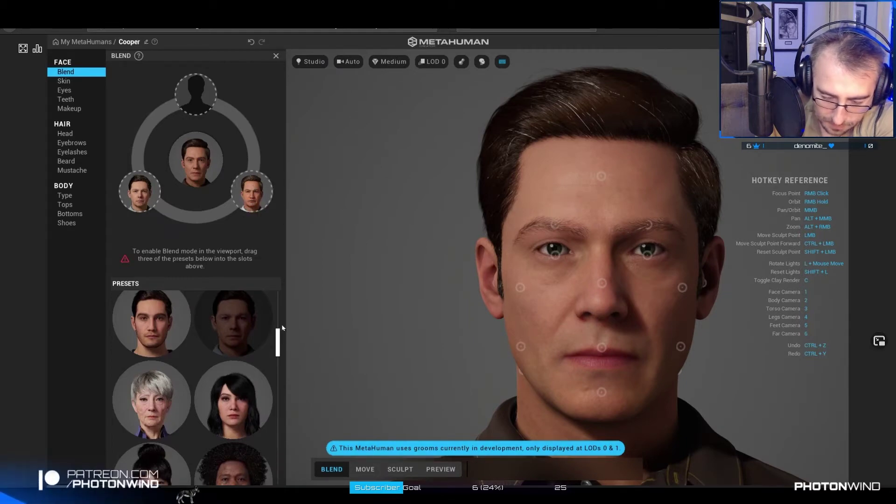
pyautogui.moveTo(282, 327); pyautogui.dragTo(290, 375)
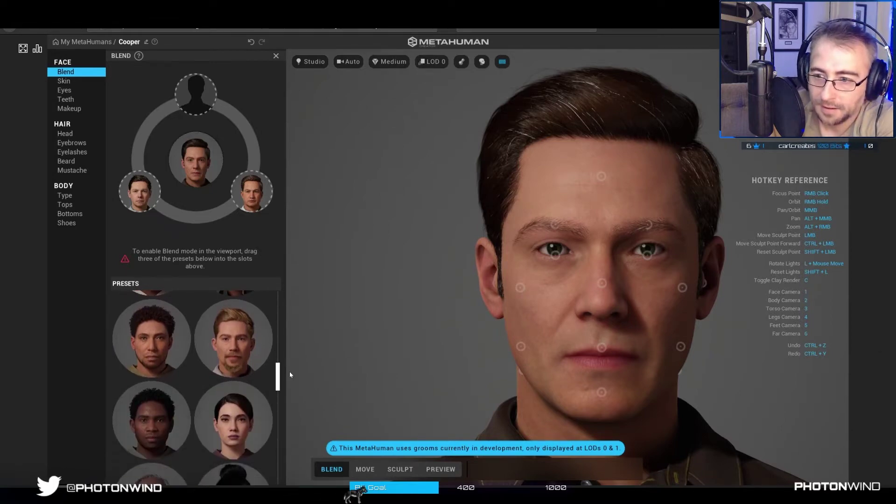
pyautogui.moveTo(249, 357); pyautogui.dragTo(207, 98)
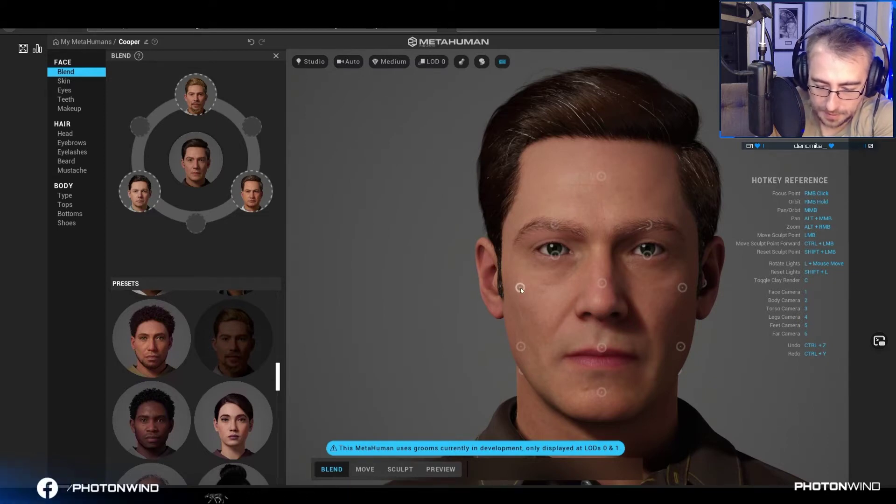
# Step: Drag the cheek blend point around the ring toward one of the surrounding presets
pyautogui.moveTo(520, 288); pyautogui.dragTo(430, 341)
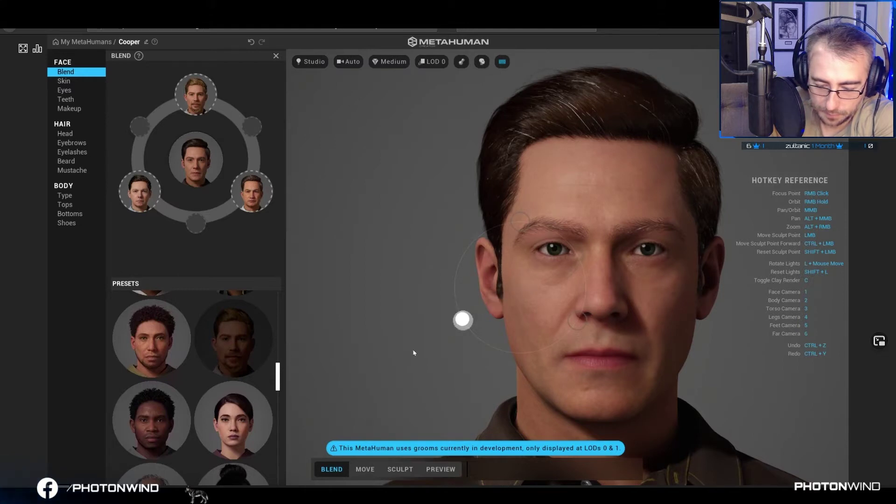
pyautogui.moveTo(536, 332); pyautogui.dragTo(665, 350)
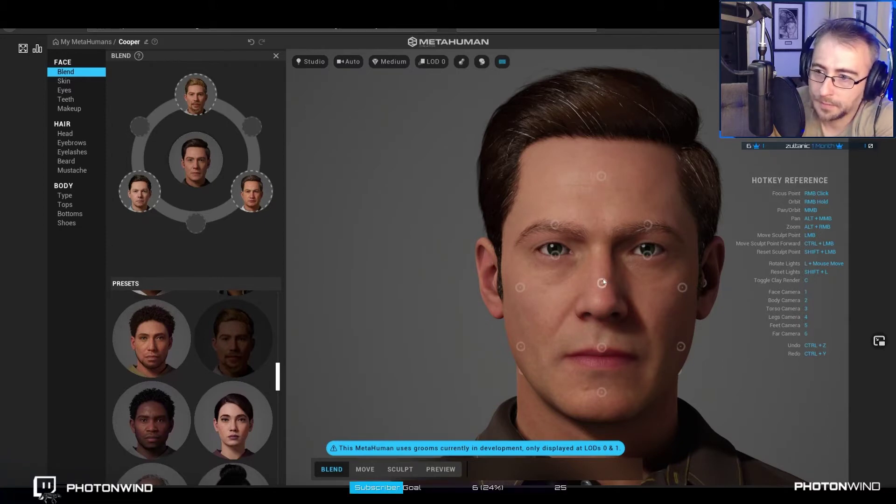
# Step: Blend the nose, brow and lower-face points toward the surrounding presets
pyautogui.moveTo(605, 283); pyautogui.dragTo(607, 284)
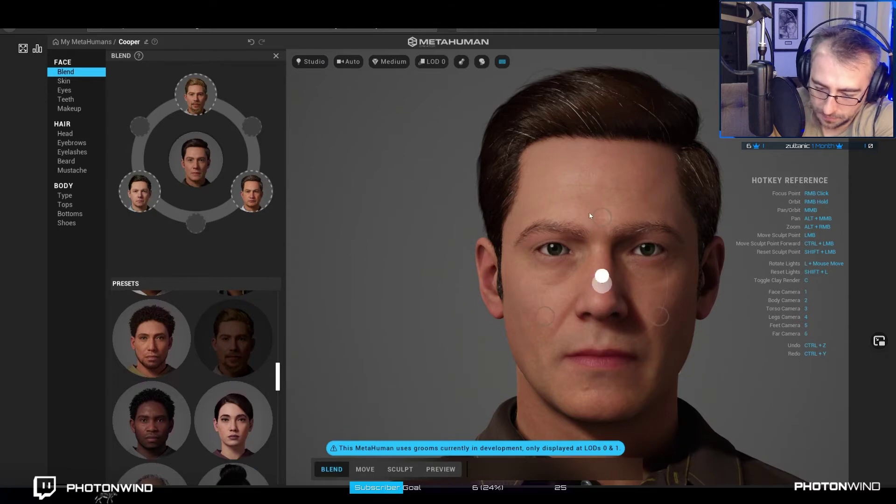
pyautogui.moveTo(591, 217); pyautogui.dragTo(590, 181)
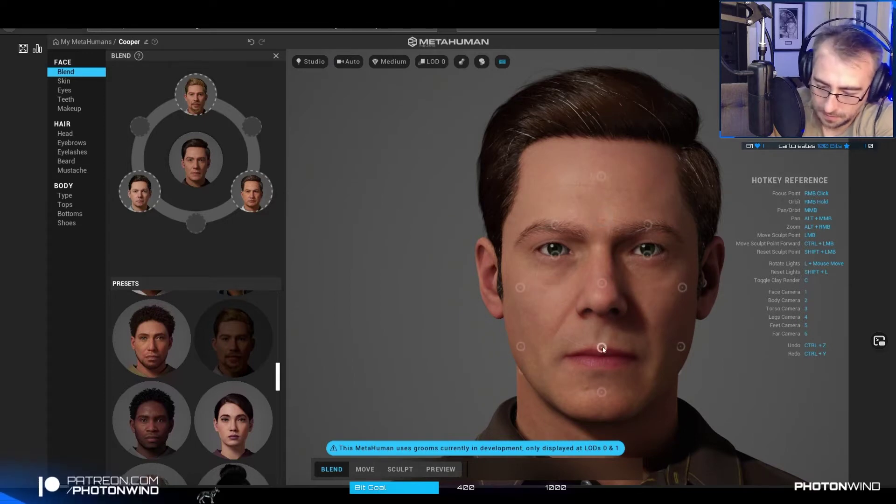
pyautogui.moveTo(601, 310); pyautogui.dragTo(744, 403)
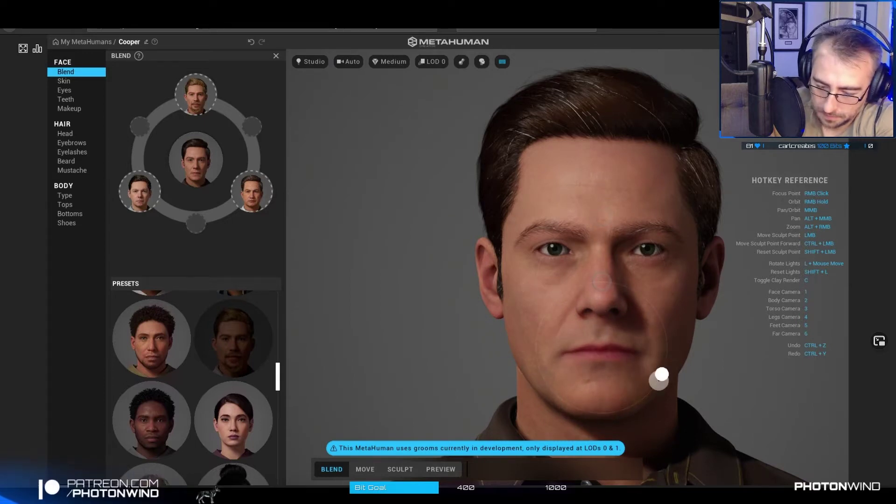
pyautogui.moveTo(545, 380); pyautogui.dragTo(672, 369)
pyautogui.moveTo(638, 338); pyautogui.dragTo(564, 337)
# Step: In Move mode, shift the nose region slightly upward and select the brow region
pyautogui.click(365, 469)
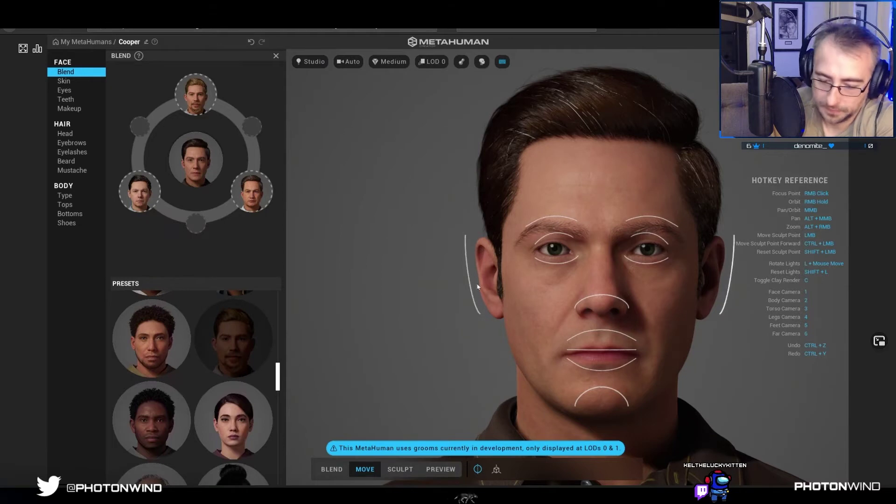
pyautogui.moveTo(474, 294)
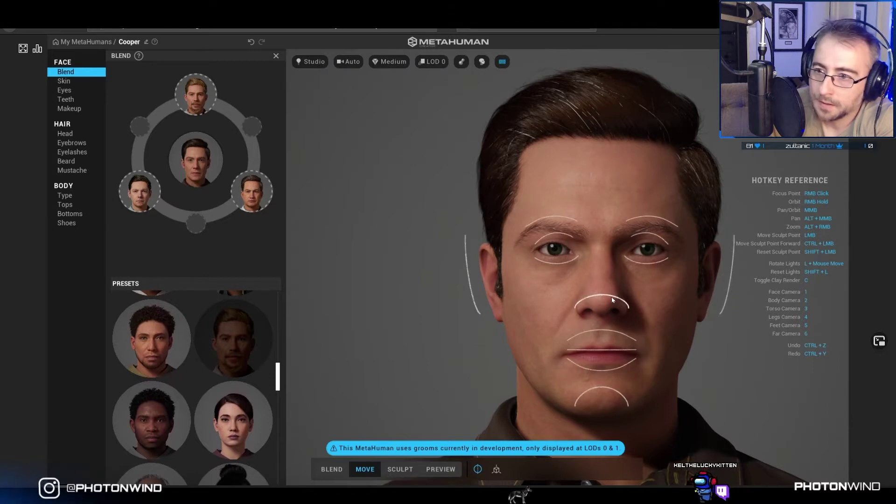
pyautogui.moveTo(611, 295)
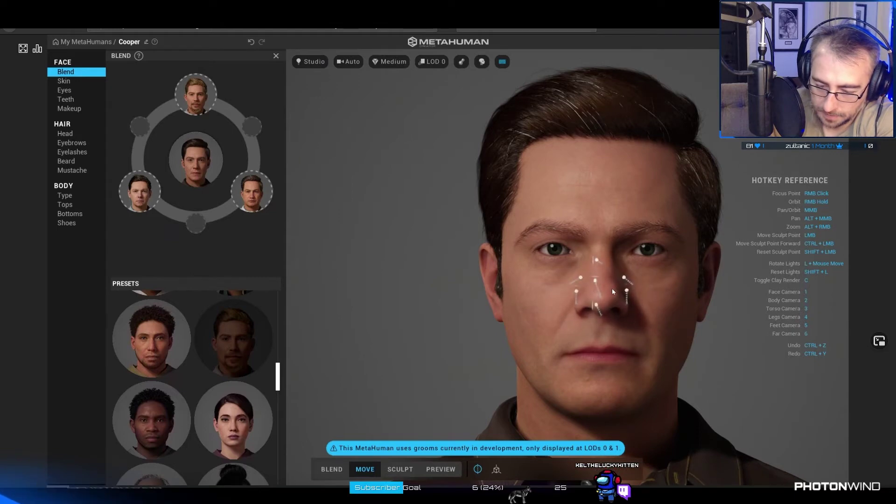
pyautogui.moveTo(615, 276); pyautogui.dragTo(637, 244)
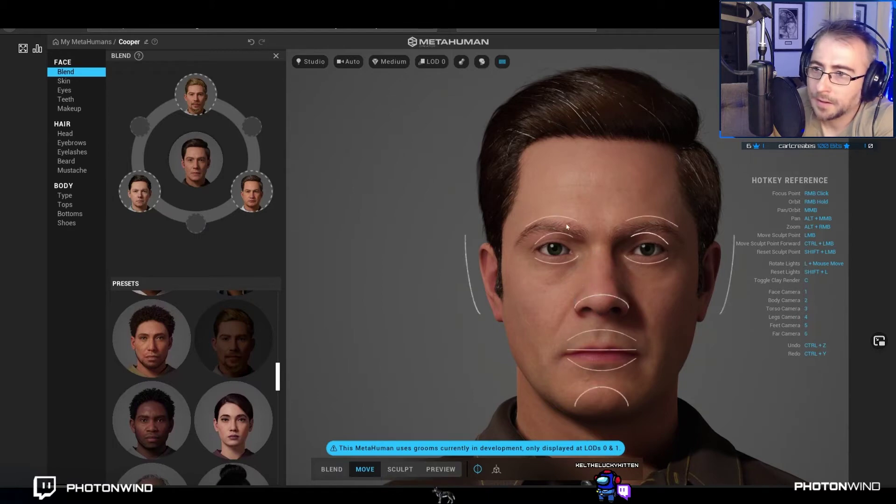
pyautogui.click(665, 216)
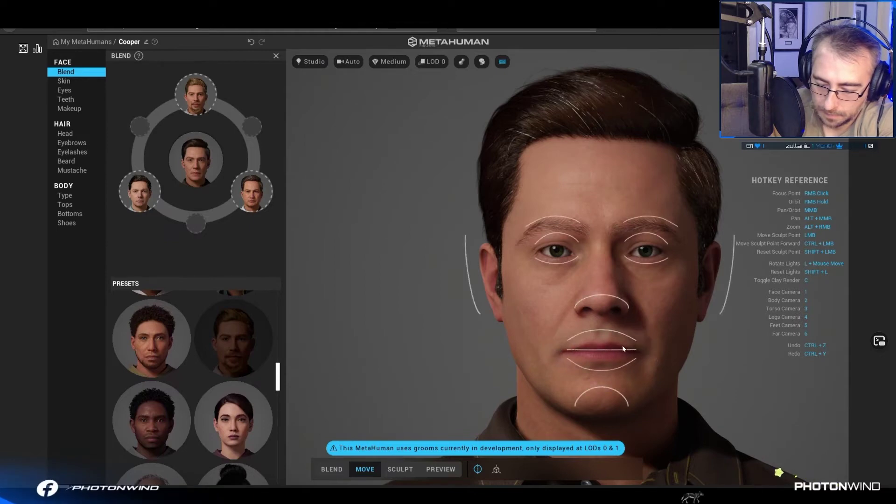
# Step: Select the mouth region, reshape the lower lip, and check it from a side profile
pyautogui.click(614, 332)
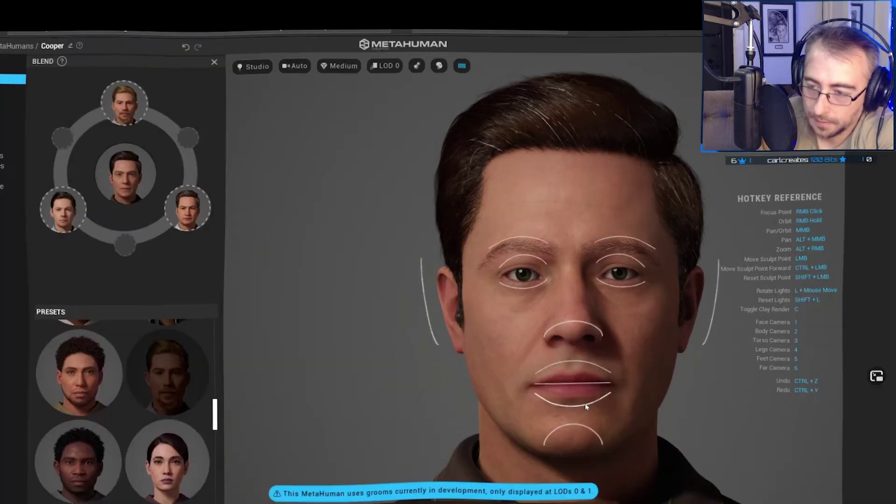
pyautogui.moveTo(584, 406)
pyautogui.mouseDown()
pyautogui.moveTo(589, 452)
pyautogui.moveTo(602, 434)
pyautogui.moveTo(597, 403)
pyautogui.mouseUp()
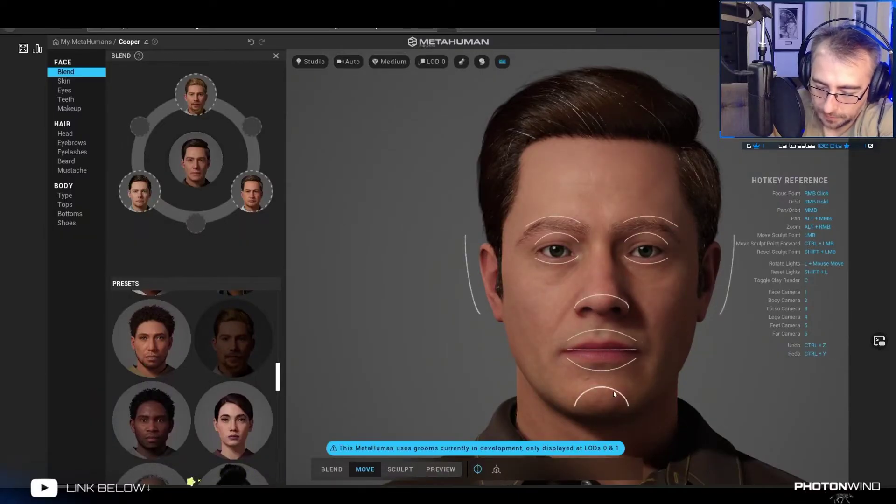
pyautogui.moveTo(620, 377)
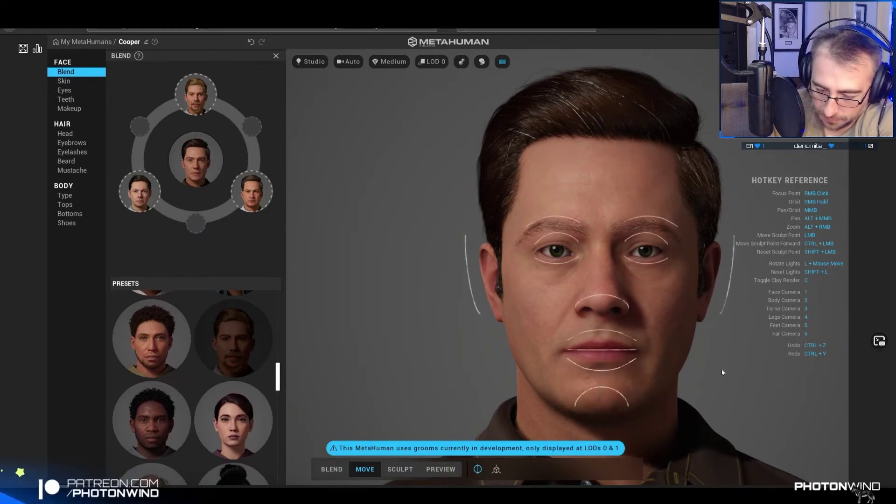
pyautogui.moveTo(731, 362)
pyautogui.mouseDown(button='right')
pyautogui.moveTo(682, 356)
pyautogui.moveTo(660, 372)
pyautogui.moveTo(419, 309)
pyautogui.moveTo(357, 310)
pyautogui.mouseUp(button='right')
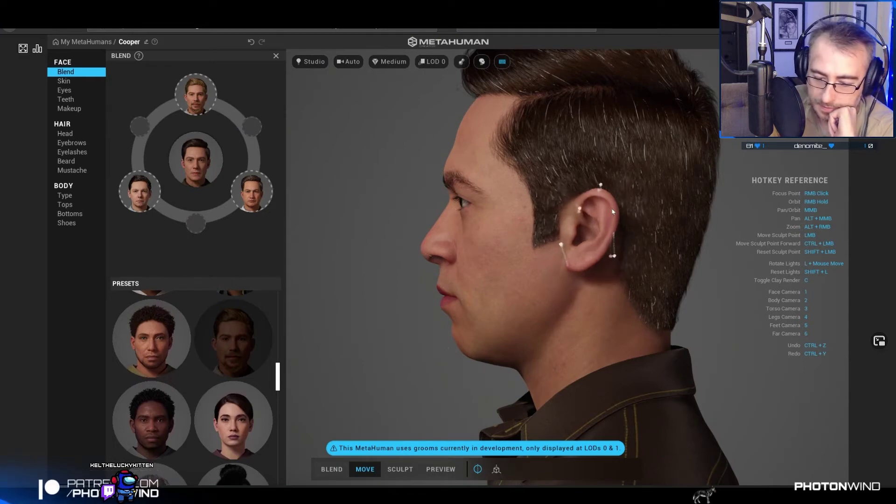
# Step: Move the ear region up and forward, then switch to Sculpt mode
pyautogui.moveTo(610, 211)
pyautogui.mouseDown()
pyautogui.moveTo(604, 194)
pyautogui.moveTo(600, 205)
pyautogui.mouseUp()
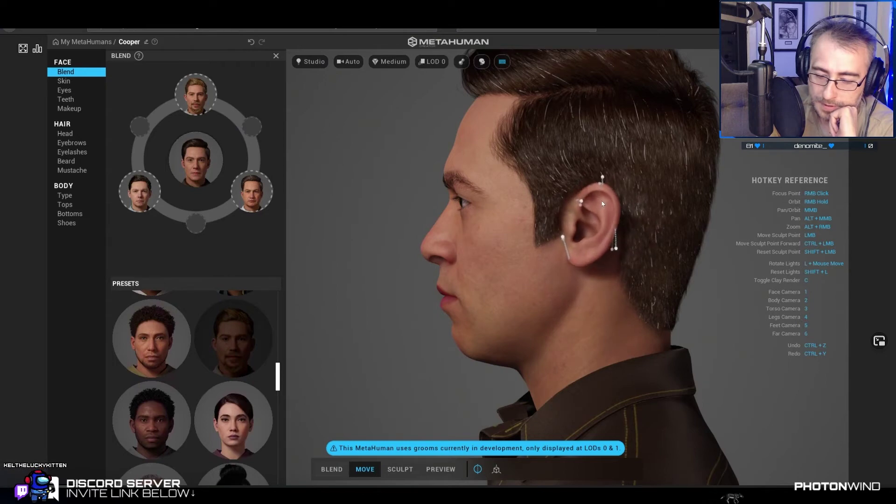
pyautogui.click(400, 469)
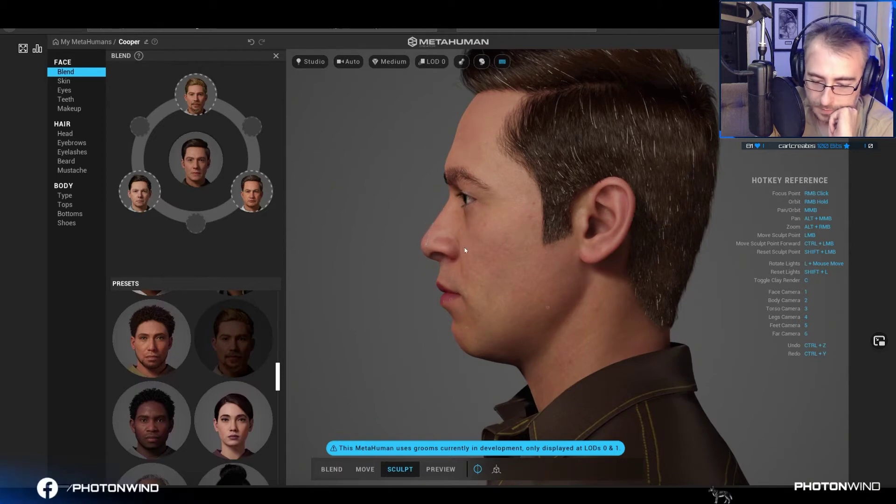
# Step: From the front face camera, sculpt the nostrils and nose sides and nudge the lip
pyautogui.moveTo(452, 249)
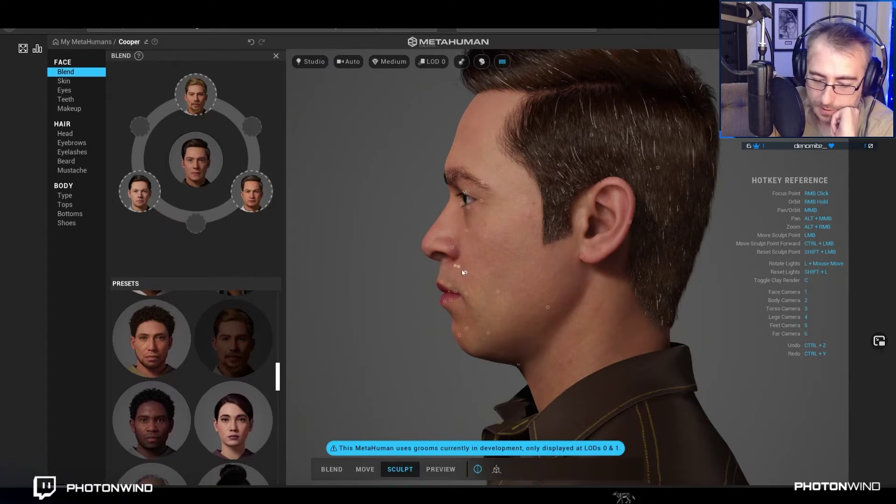
pyautogui.press('1')
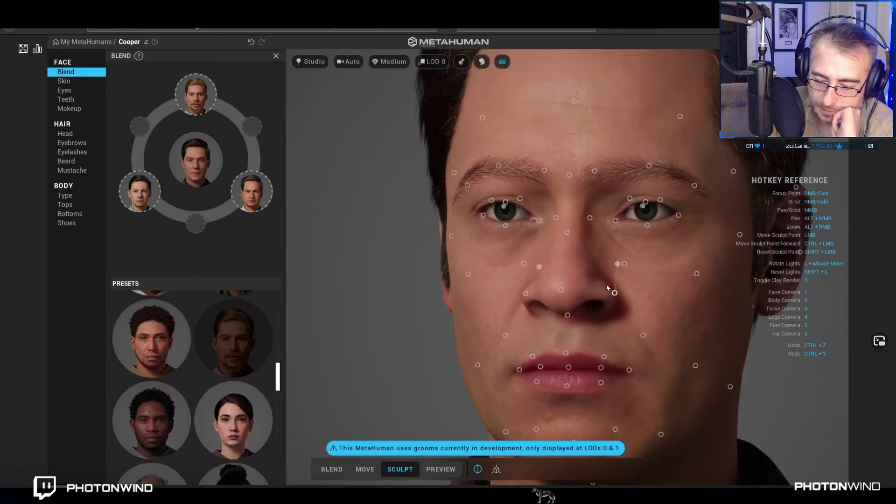
pyautogui.moveTo(617, 264)
pyautogui.mouseDown()
pyautogui.moveTo(607, 273)
pyautogui.moveTo(619, 266)
pyautogui.mouseUp()
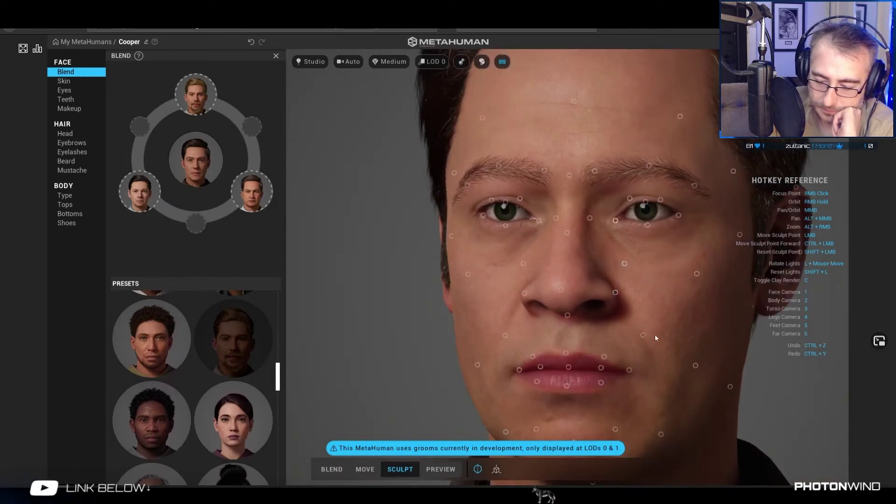
pyautogui.click(643, 332)
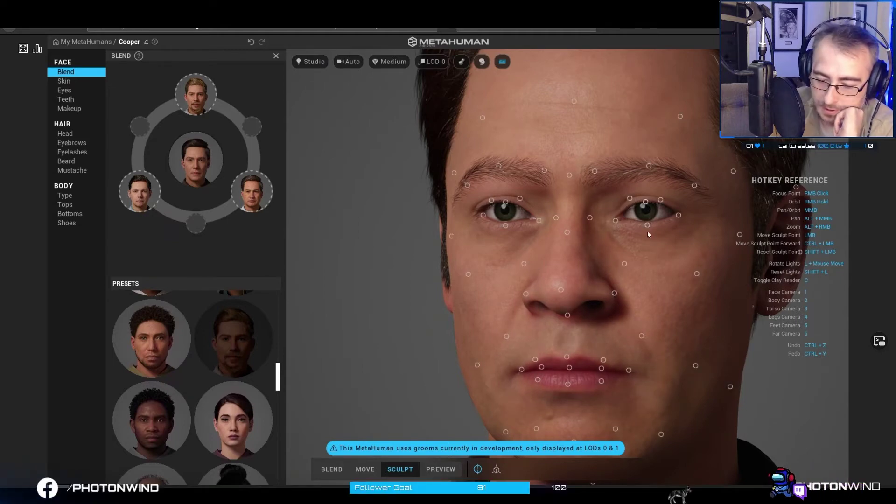
# Step: Reshape the lower eyelids and cheeks, widening the cheeks then narrowing them back
pyautogui.moveTo(649, 233)
pyautogui.mouseDown()
pyautogui.moveTo(610, 250)
pyautogui.moveTo(633, 249)
pyautogui.moveTo(597, 242)
pyautogui.mouseUp()
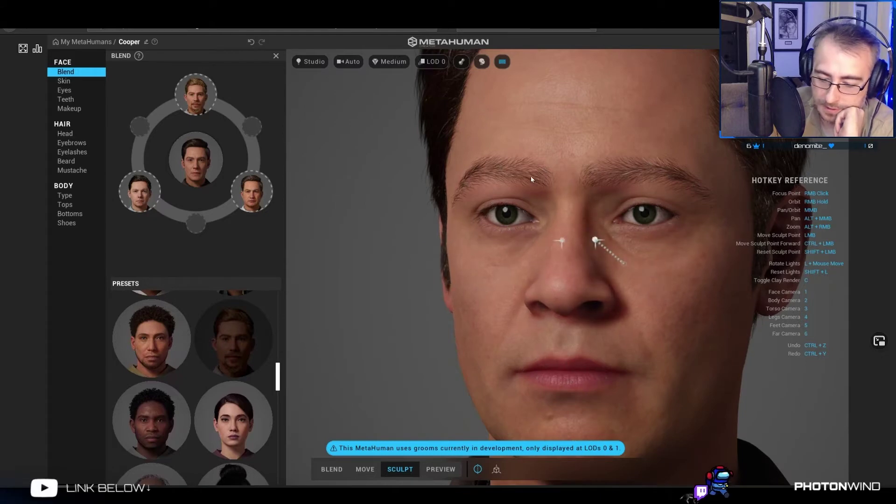
pyautogui.moveTo(595, 241); pyautogui.dragTo(664, 291)
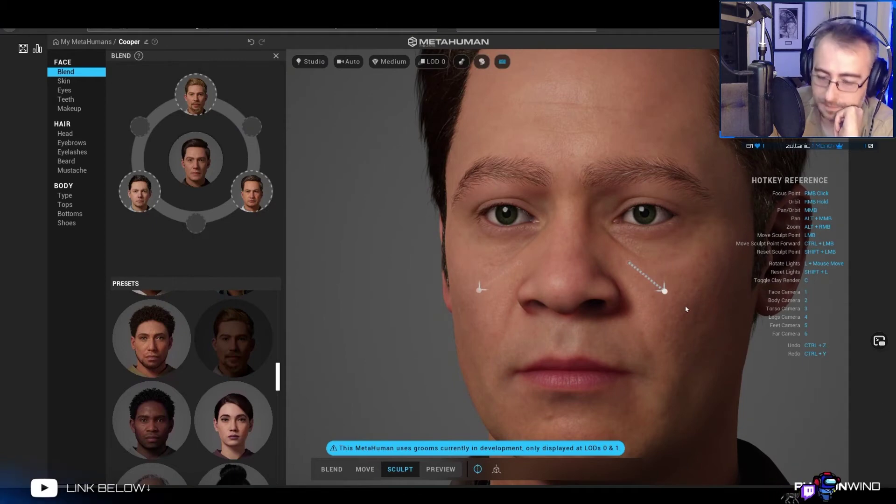
pyautogui.moveTo(706, 275); pyautogui.dragTo(748, 272)
pyautogui.moveTo(715, 301)
pyautogui.mouseDown()
pyautogui.moveTo(685, 279)
pyautogui.moveTo(693, 276)
pyautogui.moveTo(677, 371)
pyautogui.moveTo(701, 400)
pyautogui.moveTo(746, 425)
pyautogui.moveTo(705, 438)
pyautogui.moveTo(713, 441)
pyautogui.moveTo(709, 432)
pyautogui.mouseUp()
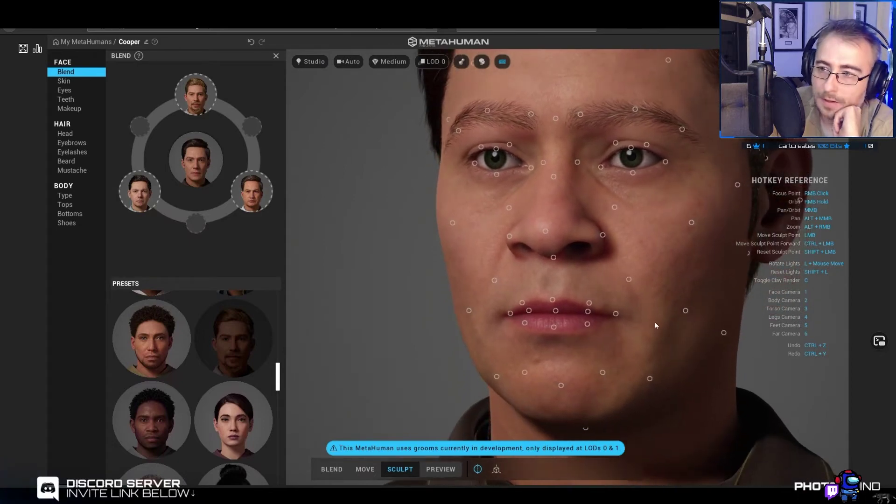
# Step: Push the jaw sculpt point outward and check the result in profile
pyautogui.moveTo(724, 332)
pyautogui.mouseDown()
pyautogui.moveTo(759, 338)
pyautogui.moveTo(770, 353)
pyautogui.moveTo(736, 341)
pyautogui.mouseUp()
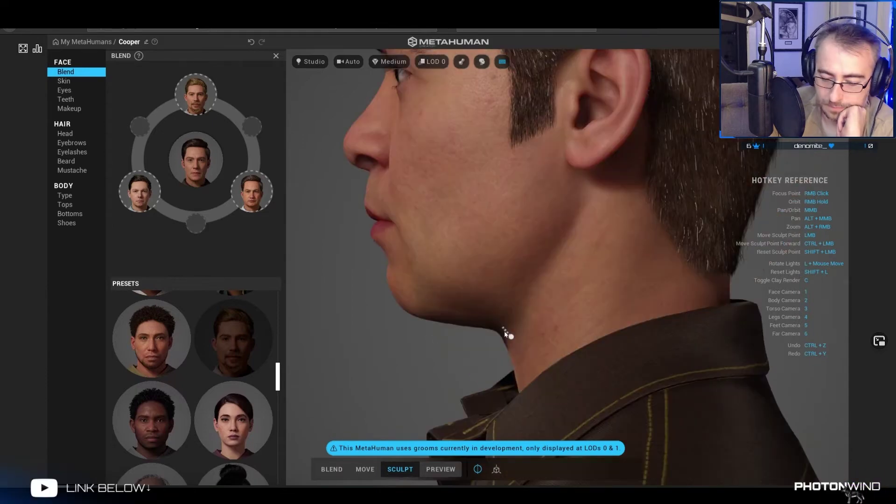
pyautogui.moveTo(732, 350); pyautogui.dragTo(506, 336, button='right')
pyautogui.moveTo(567, 274)
pyautogui.mouseDown(button='right')
pyautogui.moveTo(716, 265)
pyautogui.moveTo(751, 294)
pyautogui.moveTo(679, 208)
pyautogui.moveTo(674, 247)
pyautogui.mouseUp(button='right')
# Step: Drag the temple and brow sculpt points up and inward to reshape them
pyautogui.scroll(5, 686, 227)
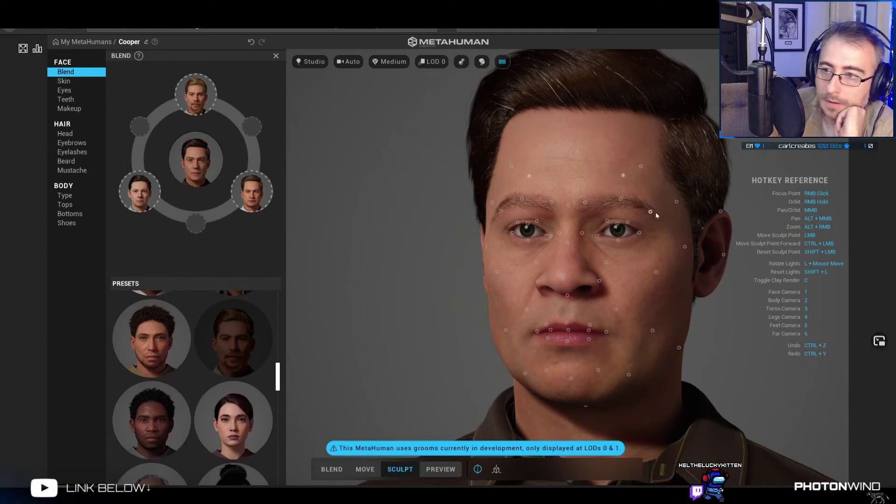
pyautogui.moveTo(656, 212); pyautogui.dragTo(679, 261)
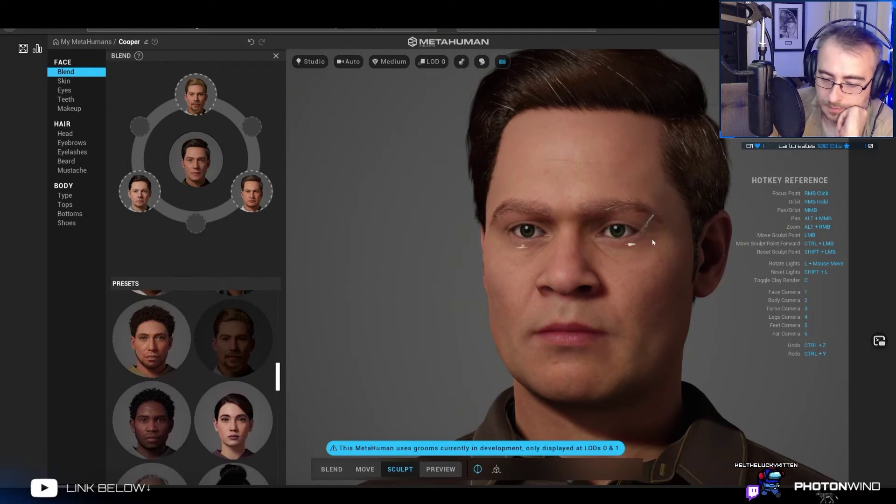
pyautogui.moveTo(660, 192)
pyautogui.mouseDown()
pyautogui.moveTo(623, 174)
pyautogui.moveTo(688, 178)
pyautogui.moveTo(633, 180)
pyautogui.mouseUp()
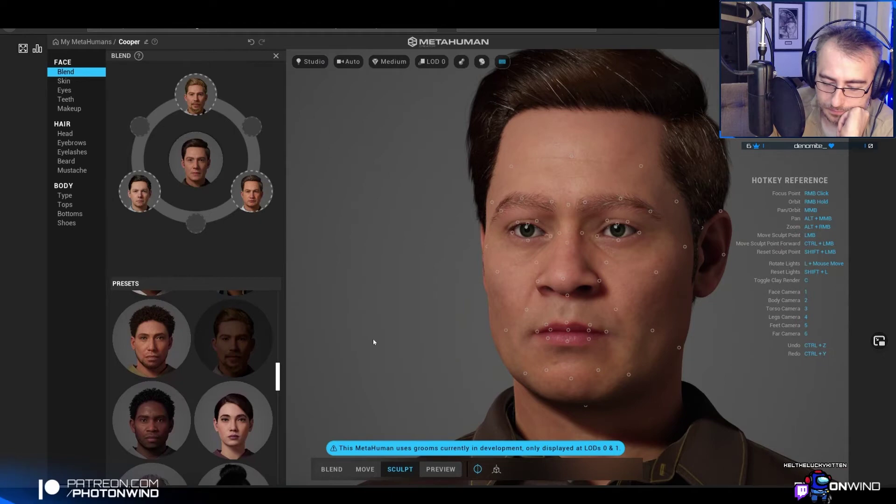
# Step: Compare skin Texture at zero and maximum, then settle it at about 0.17 (0.1702)
pyautogui.click(62, 81)
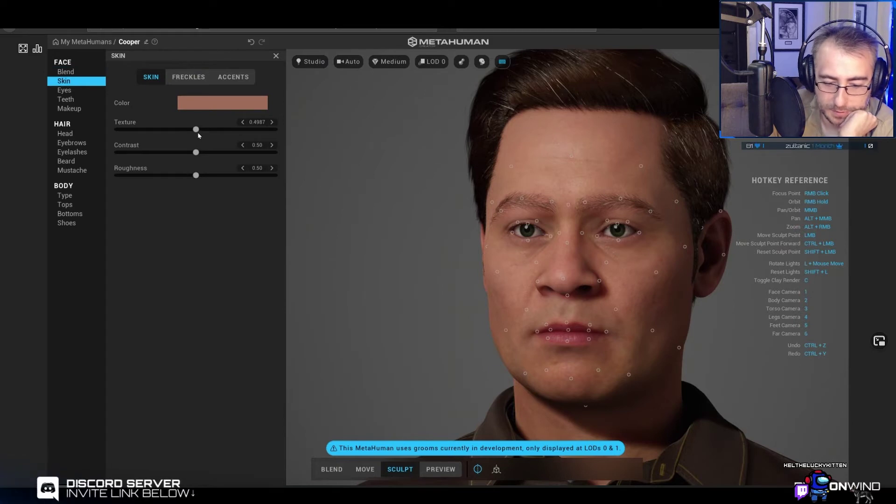
pyautogui.moveTo(198, 134); pyautogui.dragTo(149, 134)
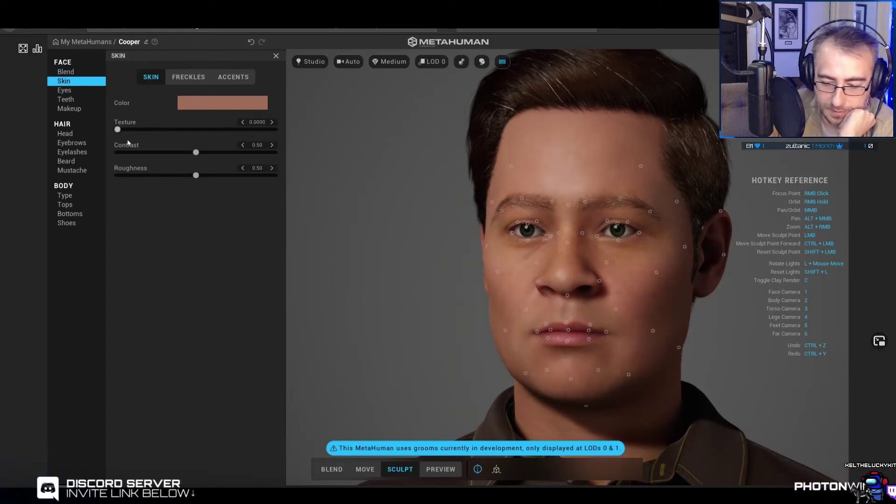
pyautogui.moveTo(206, 129); pyautogui.dragTo(280, 130)
pyautogui.click(118, 129)
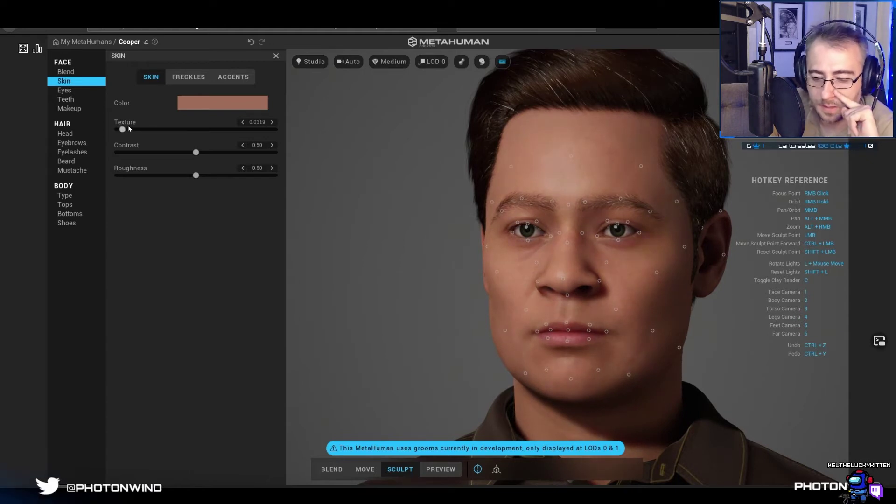
pyautogui.click(130, 129)
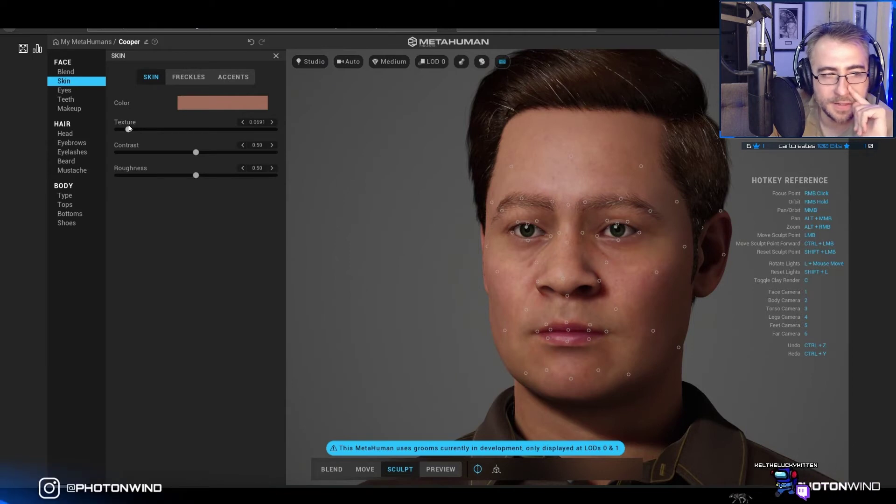
pyautogui.click(130, 128)
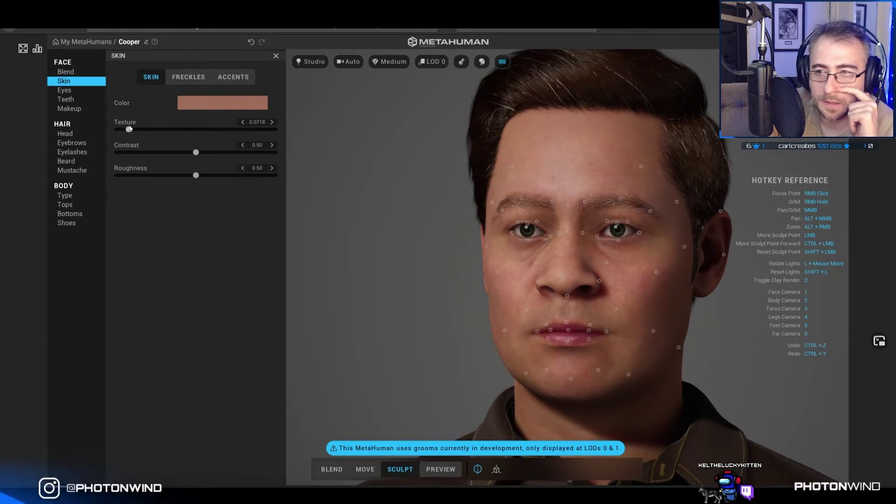
pyautogui.click(131, 129)
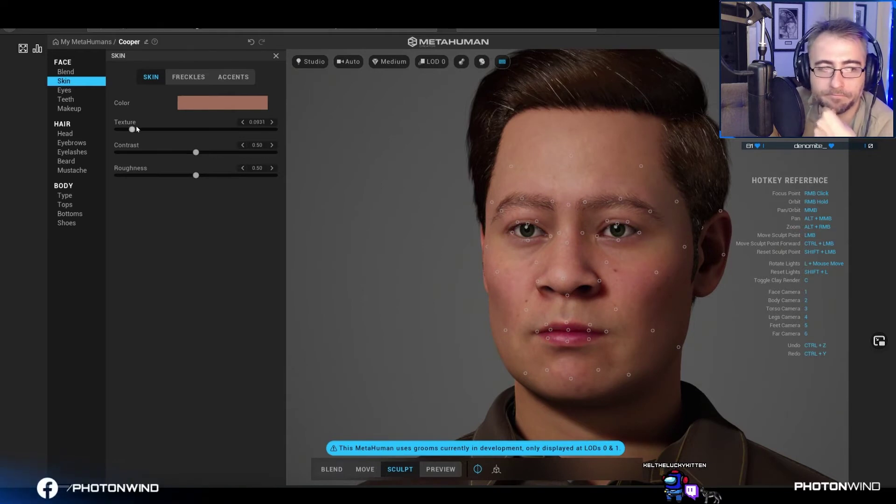
pyautogui.click(136, 129)
pyautogui.click(149, 129)
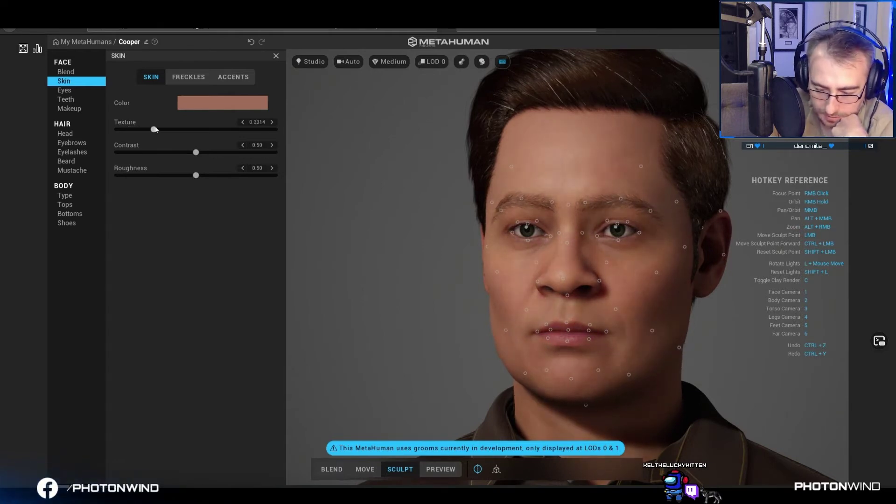
pyautogui.moveTo(148, 130); pyautogui.dragTo(137, 129)
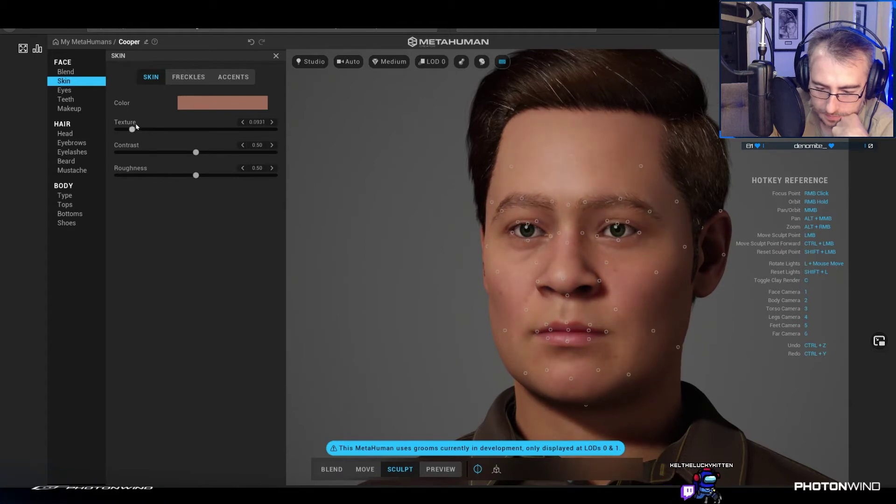
pyautogui.moveTo(137, 128); pyautogui.dragTo(144, 129)
pyautogui.scroll(3, 360, 244)
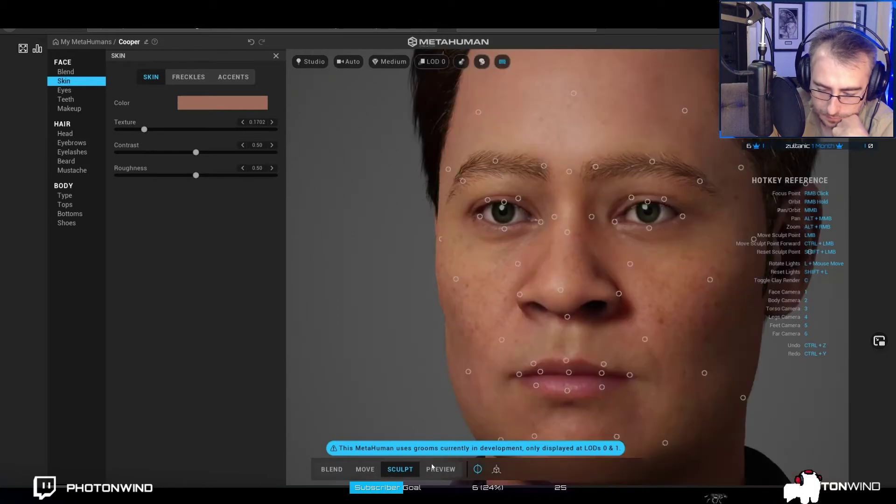
# Step: In Preview mode, raise Cooper's skin Texture to about 0.65
pyautogui.click(440, 470)
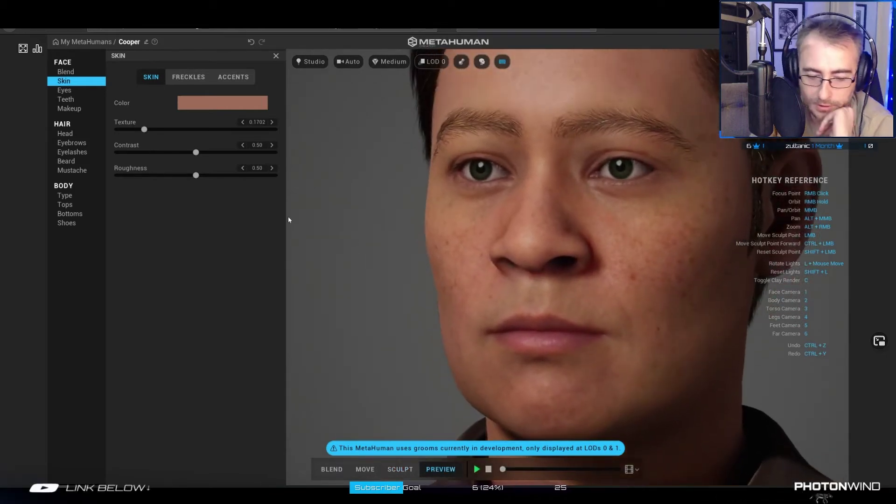
pyautogui.moveTo(151, 125); pyautogui.dragTo(187, 120)
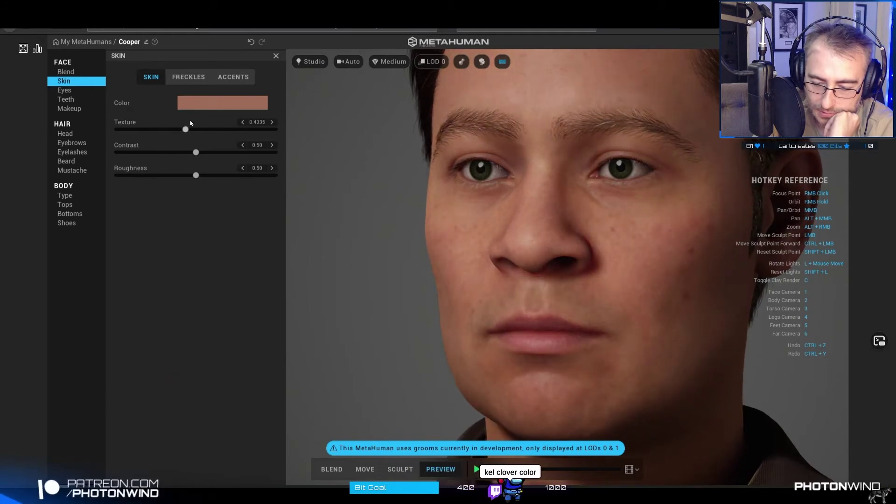
pyautogui.moveTo(190, 122); pyautogui.dragTo(225, 125)
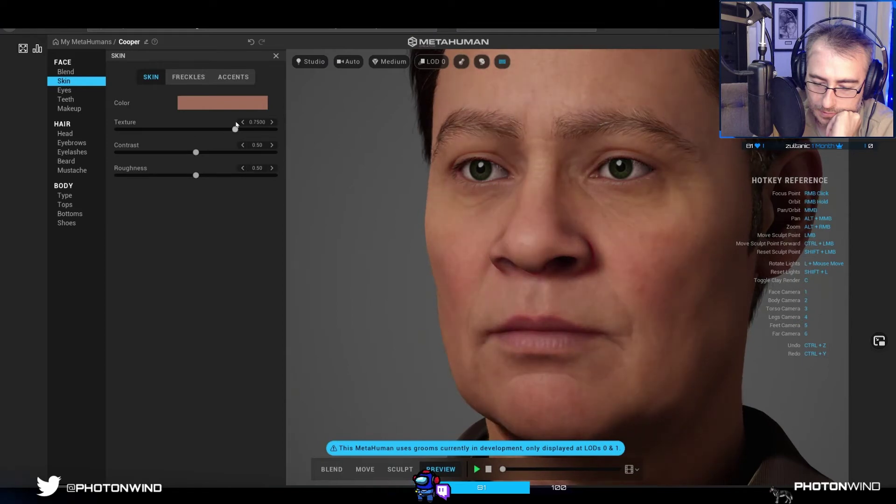
pyautogui.moveTo(240, 124)
pyautogui.mouseDown()
pyautogui.moveTo(298, 120)
pyautogui.moveTo(237, 115)
pyautogui.mouseUp()
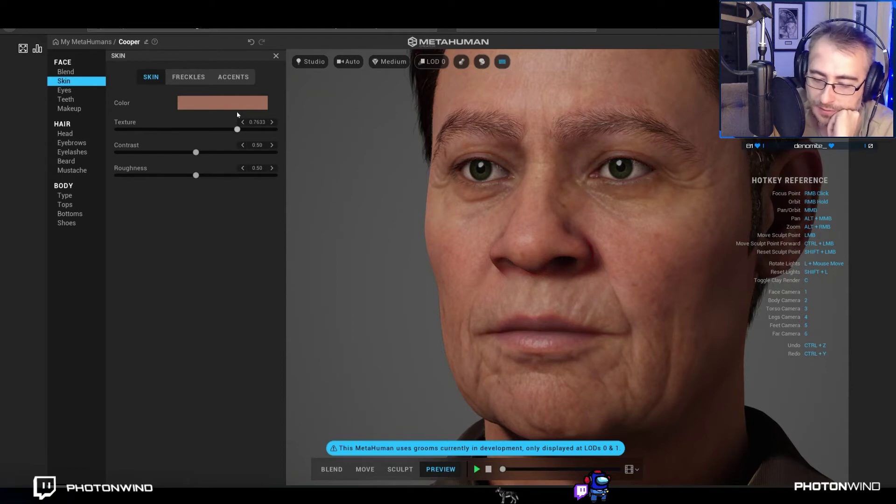
pyautogui.moveTo(237, 115); pyautogui.dragTo(220, 115)
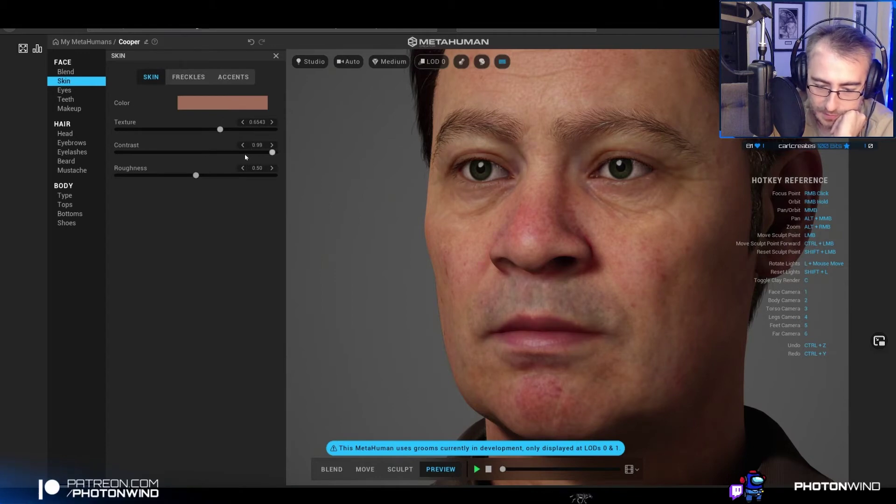
# Step: Set skin Contrast to 1.00 and Roughness to 0.29, then view the Freckles settings
pyautogui.moveTo(246, 157); pyautogui.dragTo(117, 153)
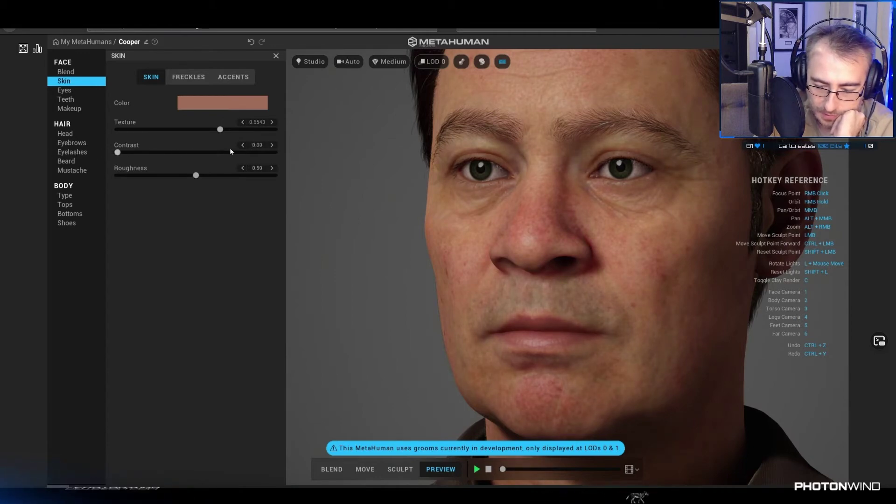
pyautogui.moveTo(284, 152); pyautogui.dragTo(304, 146)
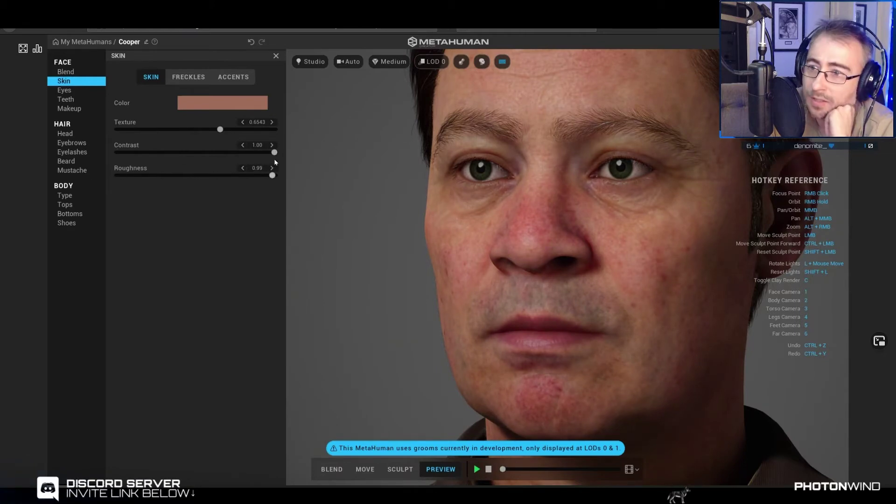
pyautogui.click(163, 175)
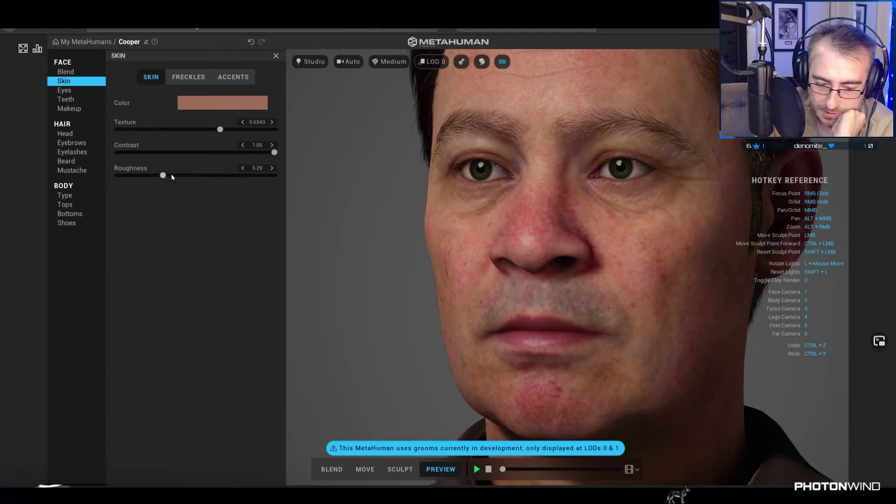
pyautogui.click(186, 77)
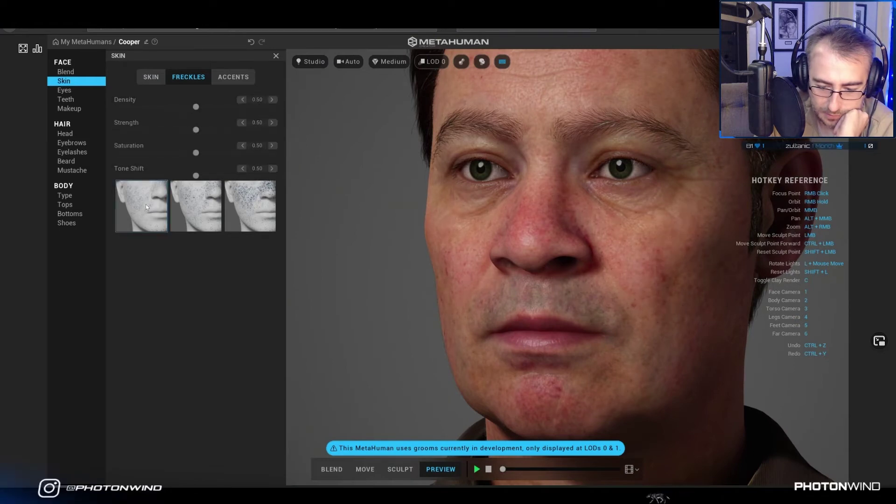
# Step: Check the skin Accents (left at 0.00), zoom out, and bring up the FACE > Eyes presets
pyautogui.click(233, 77)
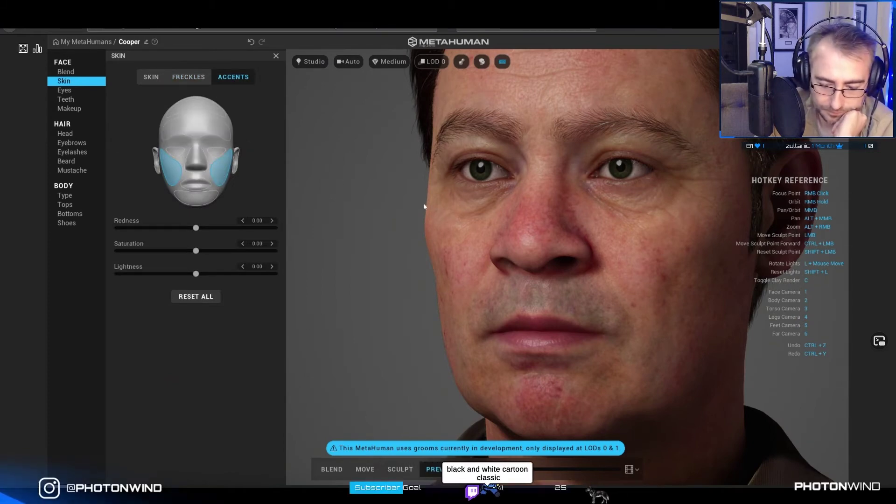
pyautogui.scroll(-3, 420, 194)
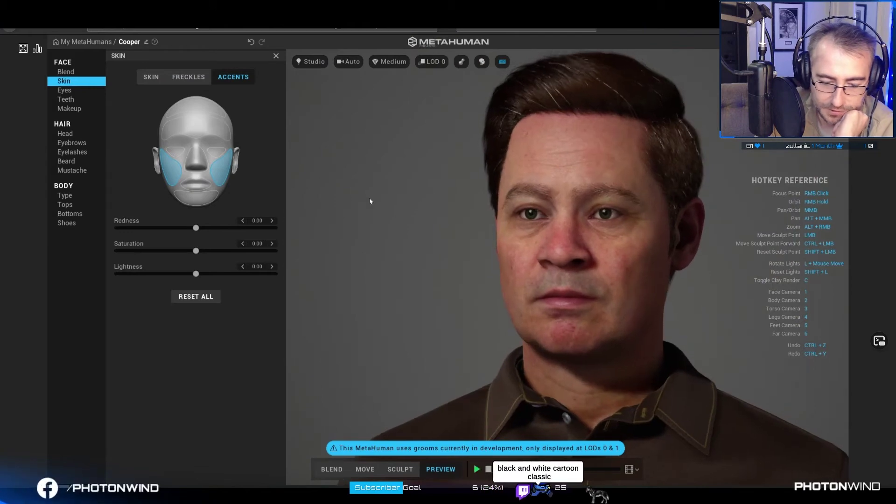
pyautogui.click(65, 92)
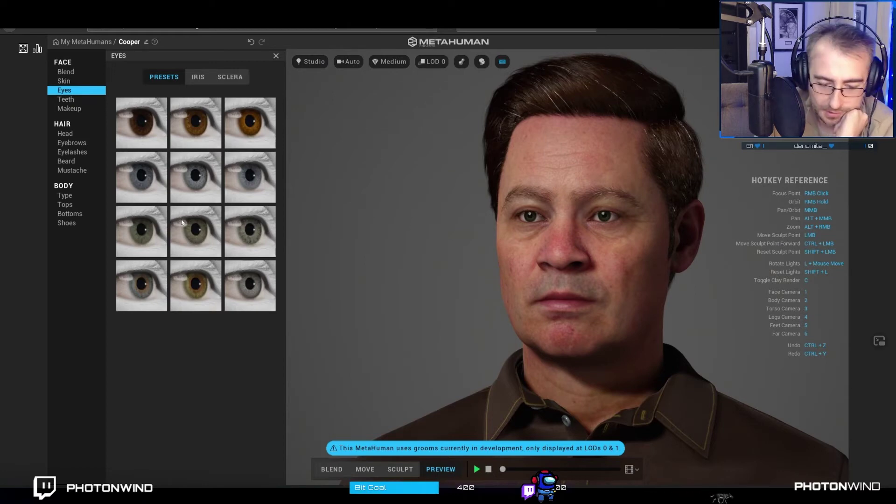
# Step: Apply the first green eye preset in row 3, then pass Teeth and Makeup to reach Hair > Head
pyautogui.click(136, 232)
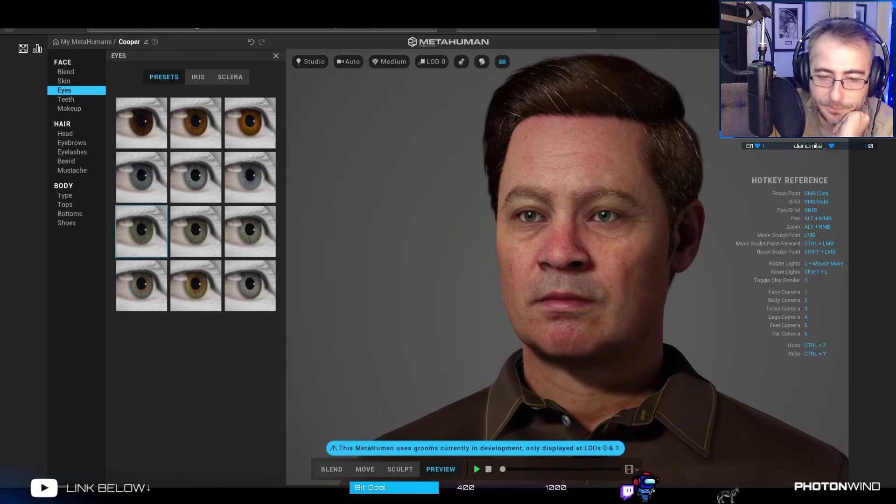
pyautogui.click(66, 100)
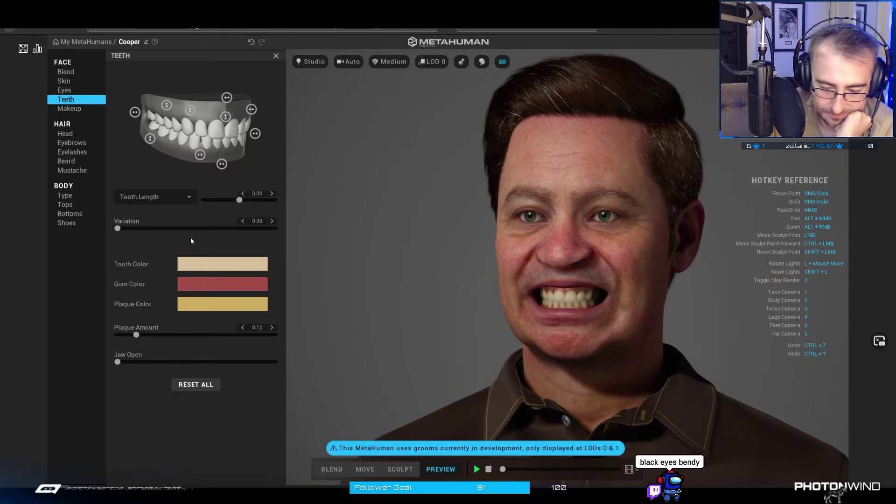
pyautogui.click(78, 109)
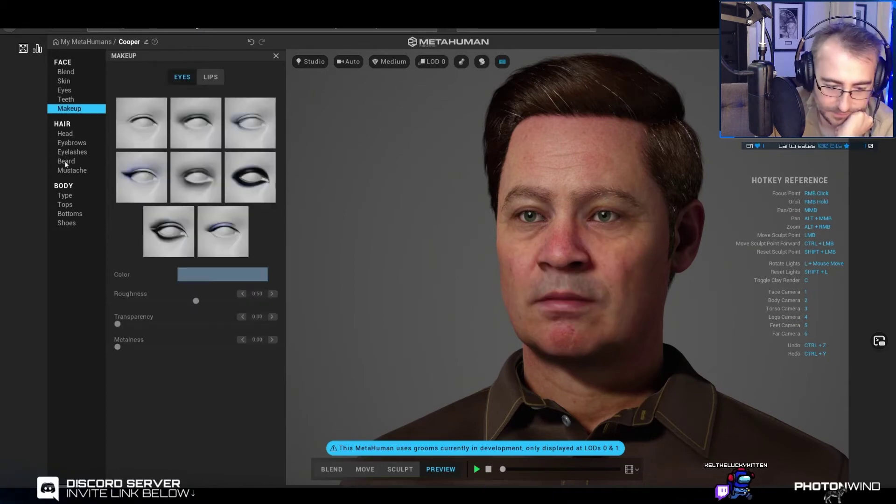
pyautogui.click(69, 135)
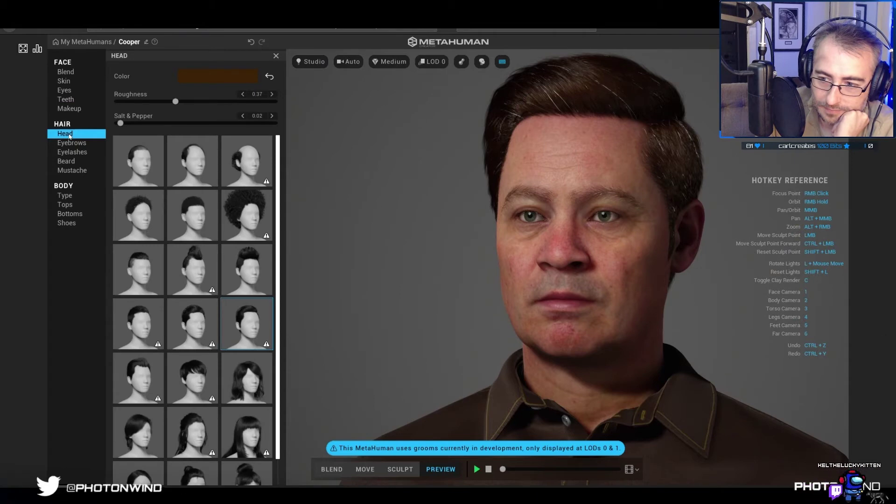
# Step: Try swept-back, Buzz Cut and Receding Hair, then apply Short Messy and check it from side and front
pyautogui.click(138, 378)
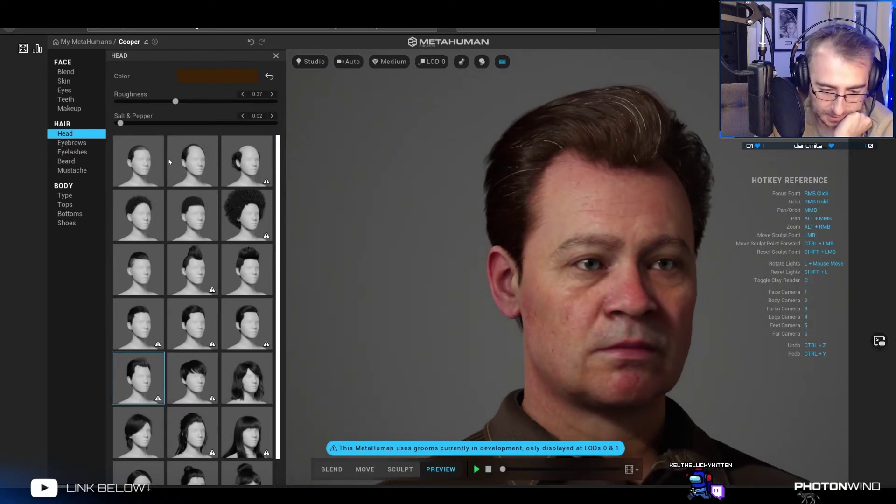
pyautogui.click(142, 153)
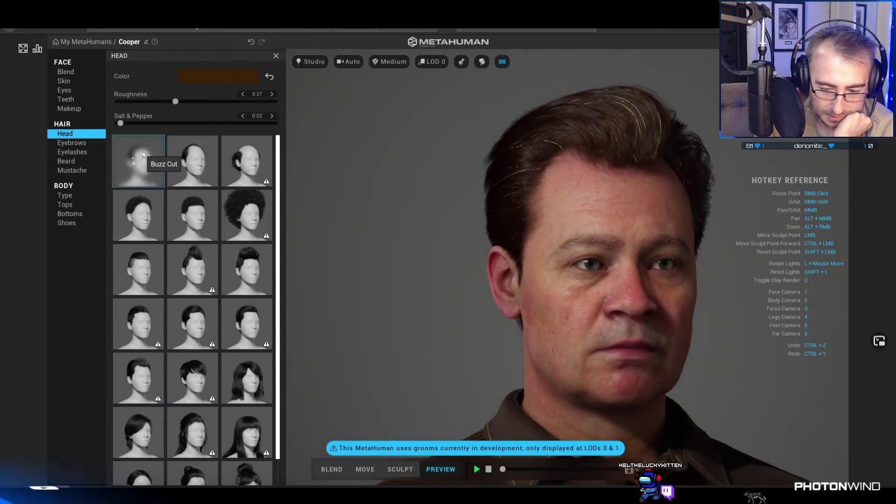
pyautogui.click(208, 158)
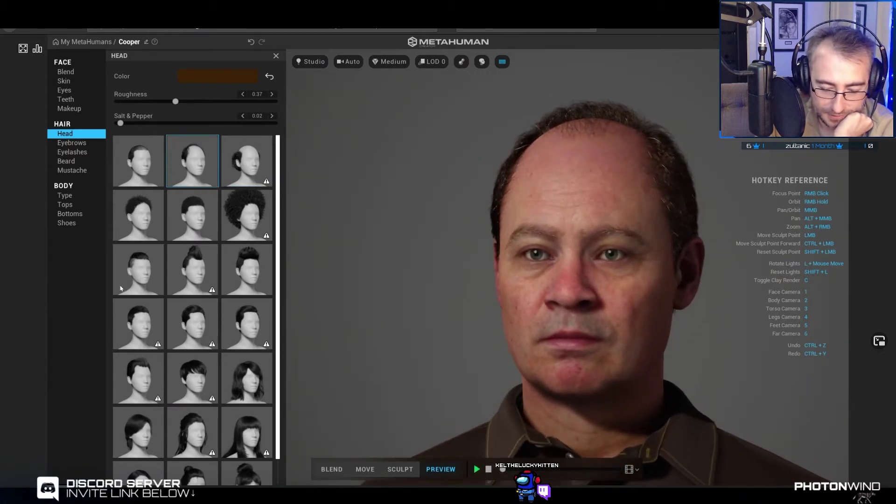
pyautogui.scroll(-1, 241, 305)
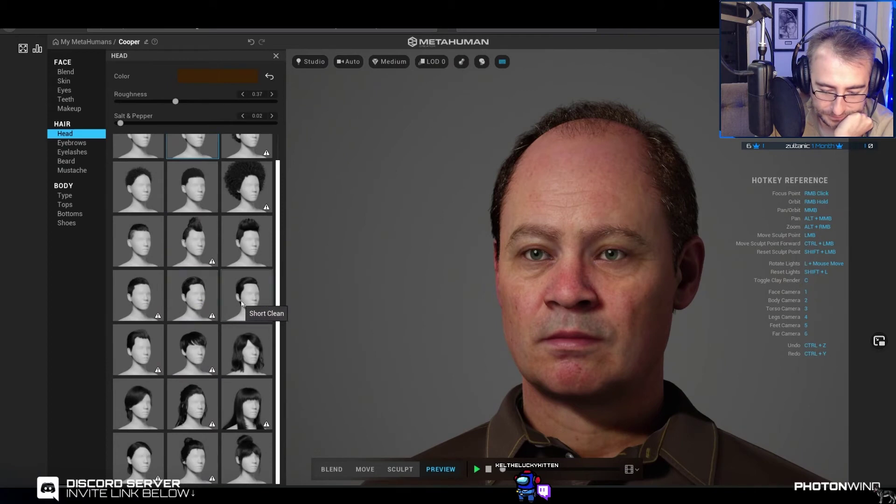
pyautogui.click(192, 293)
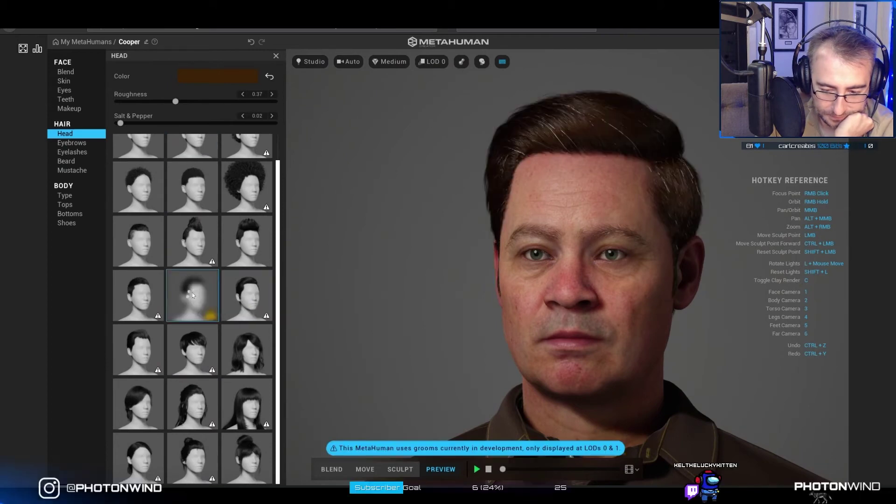
pyautogui.moveTo(450, 262); pyautogui.dragTo(830, 238, button='right')
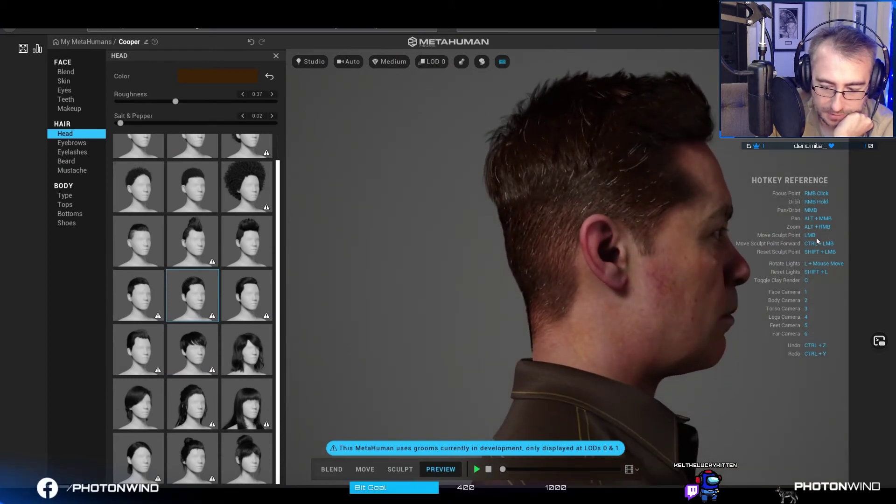
pyautogui.moveTo(776, 257); pyautogui.dragTo(429, 246, button='right')
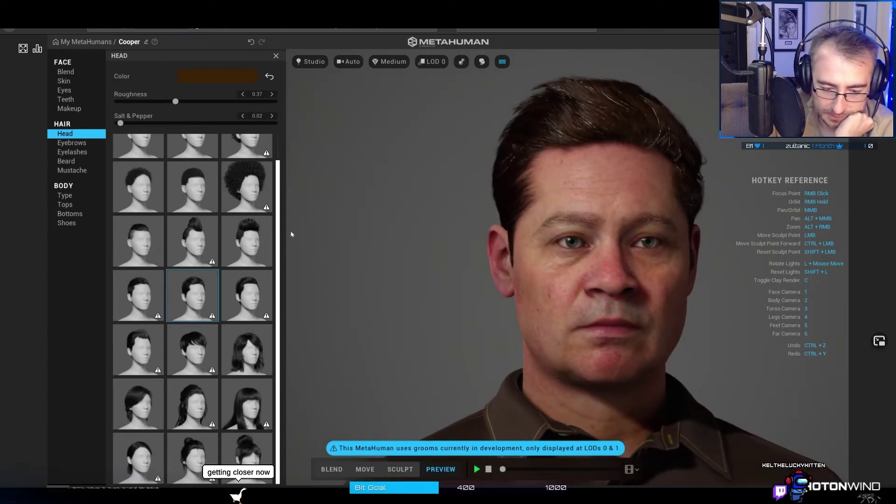
# Step: Try Medium Thin Eyebrows, settle on Medium Thick Eyebrows, and orbit slightly to check them
pyautogui.click(66, 146)
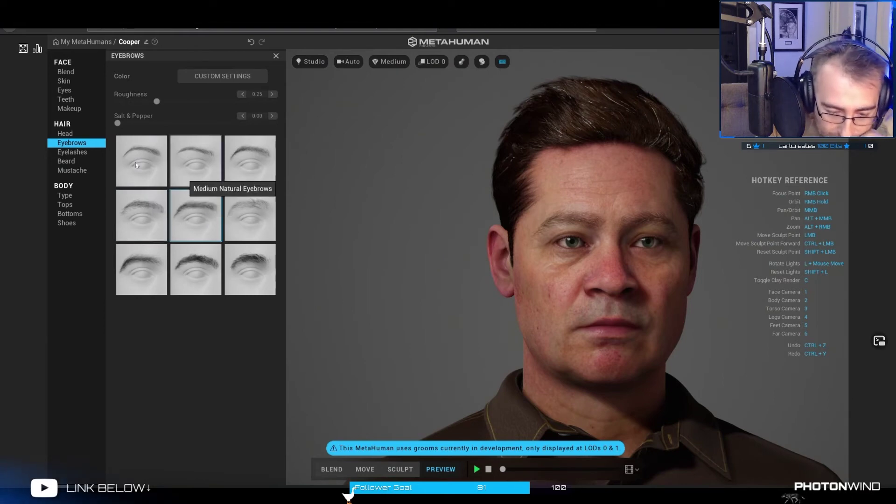
pyautogui.click(136, 170)
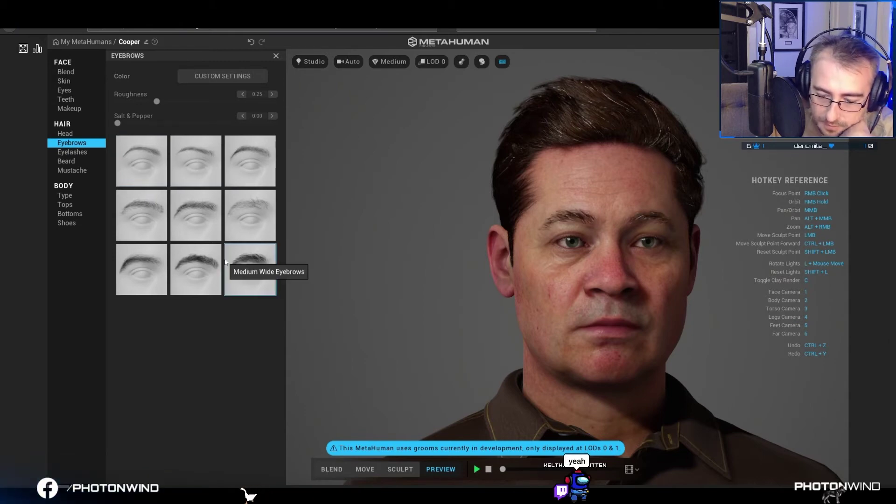
pyautogui.click(255, 154)
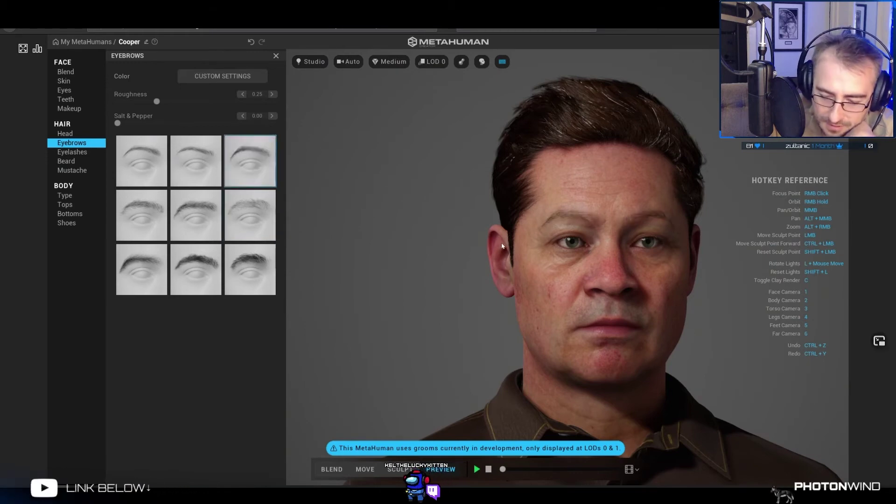
pyautogui.moveTo(465, 239); pyautogui.dragTo(341, 220, button='right')
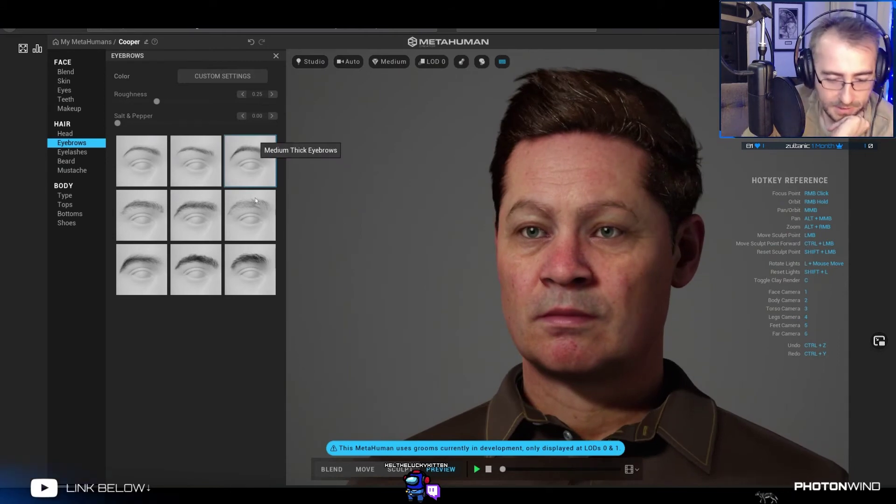
# Step: Give Cooper the Tall slim male body type and return to the Face camera
pyautogui.click(65, 195)
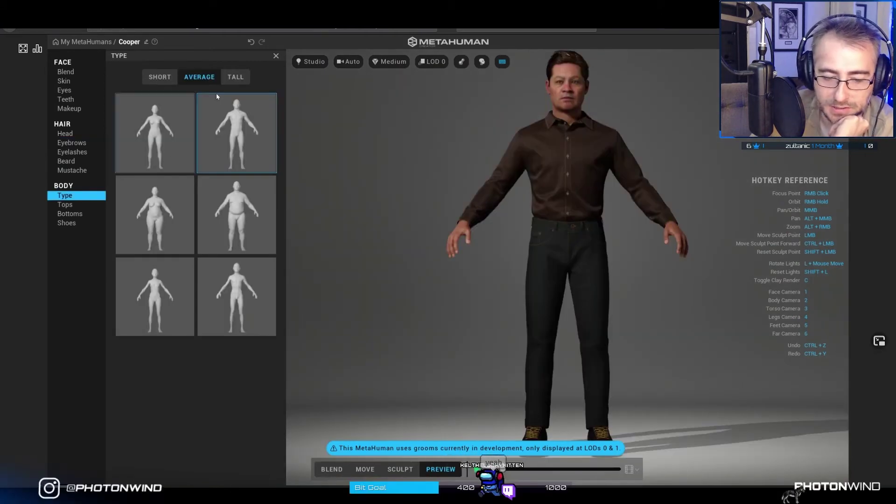
pyautogui.click(233, 77)
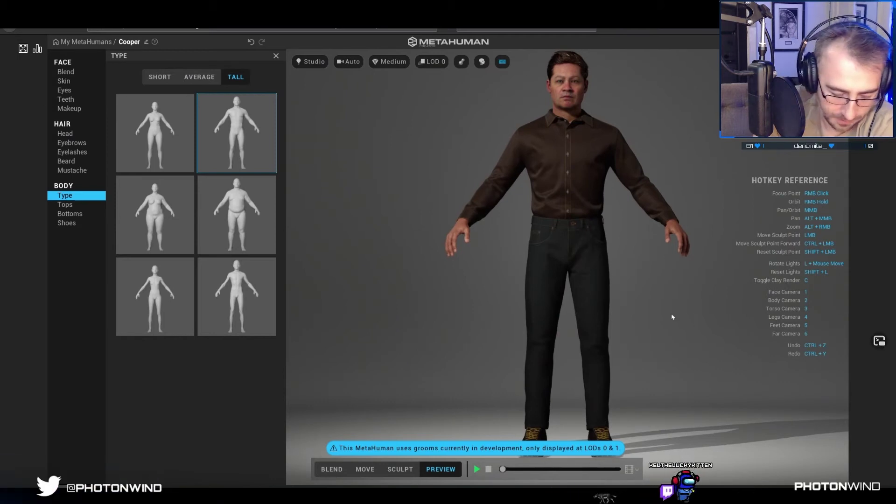
pyautogui.press('1')
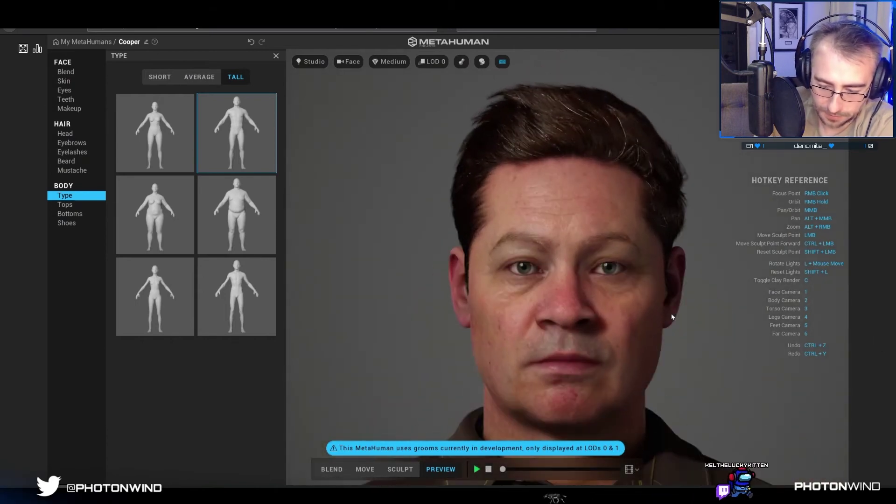
# Step: Switch the viewport to Sculpt mode and zoom in on the face's sculpt points
pyautogui.click(408, 471)
pyautogui.scroll(5, 565, 260)
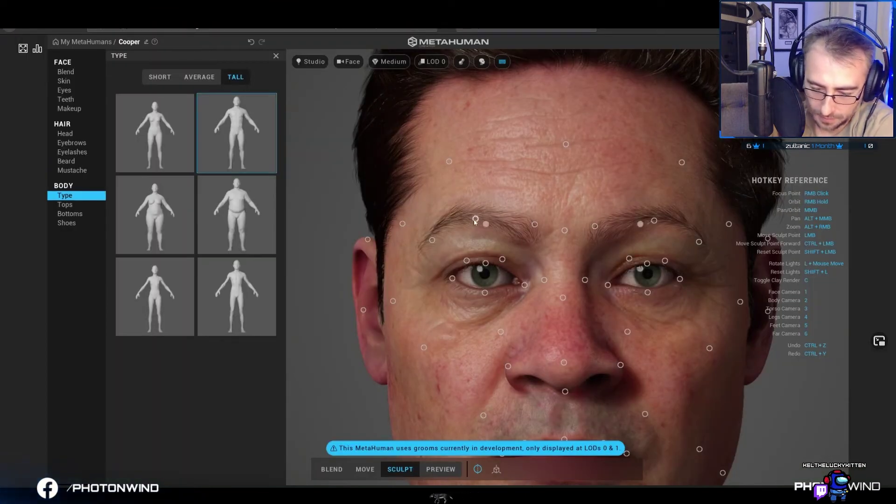
# Step: Drag the brow sculpt points up, down, wider and back inward to test brow shapes
pyautogui.moveTo(475, 221); pyautogui.dragTo(493, 218)
pyautogui.moveTo(560, 136); pyautogui.dragTo(601, 102)
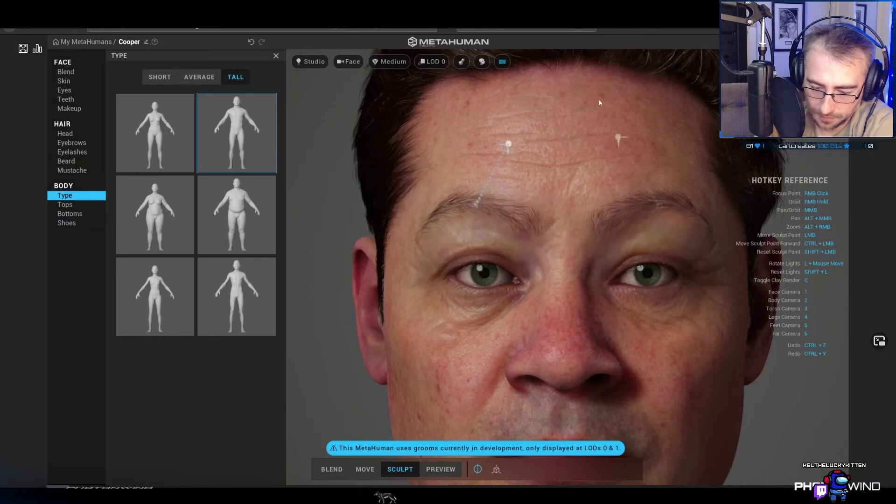
pyautogui.moveTo(544, 116)
pyautogui.mouseDown()
pyautogui.moveTo(497, 189)
pyautogui.moveTo(565, 211)
pyautogui.moveTo(541, 218)
pyautogui.moveTo(574, 150)
pyautogui.moveTo(474, 169)
pyautogui.moveTo(469, 287)
pyautogui.moveTo(590, 297)
pyautogui.moveTo(561, 266)
pyautogui.mouseUp()
pyautogui.moveTo(614, 267); pyautogui.dragTo(602, 269)
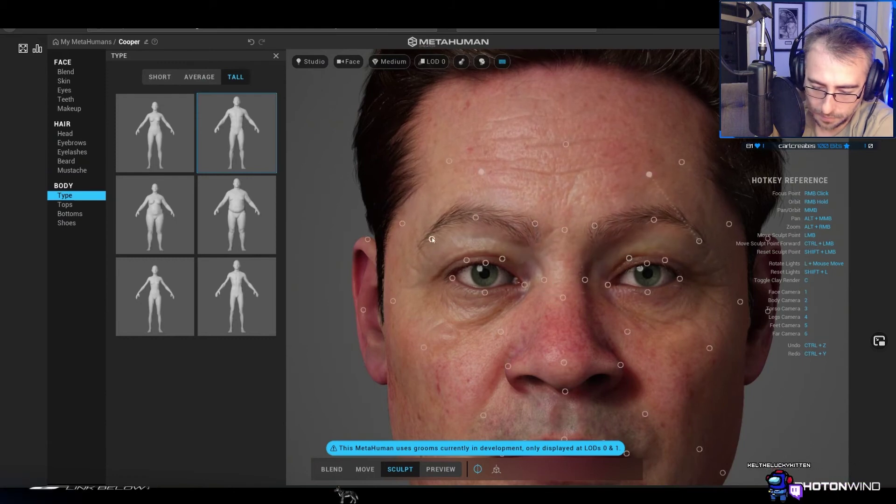
pyautogui.moveTo(431, 239); pyautogui.dragTo(543, 238)
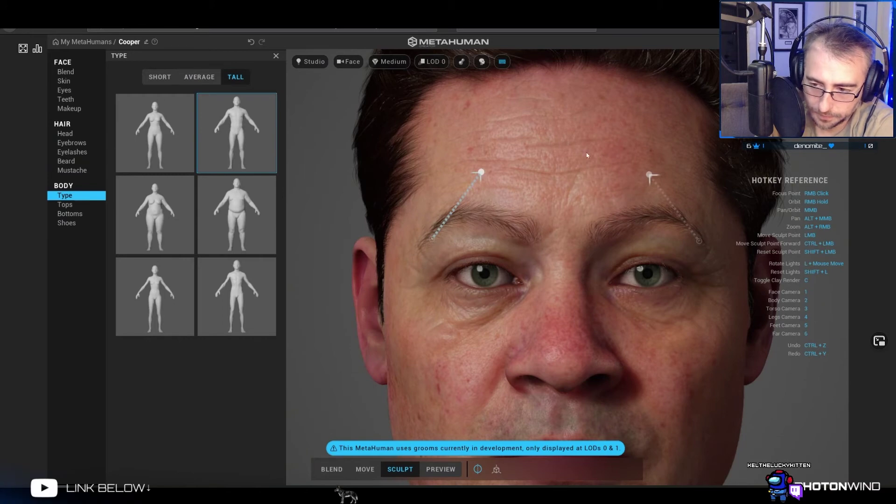
pyautogui.moveTo(283, 160); pyautogui.dragTo(175, 183)
pyautogui.moveTo(587, 188); pyautogui.dragTo(746, 193)
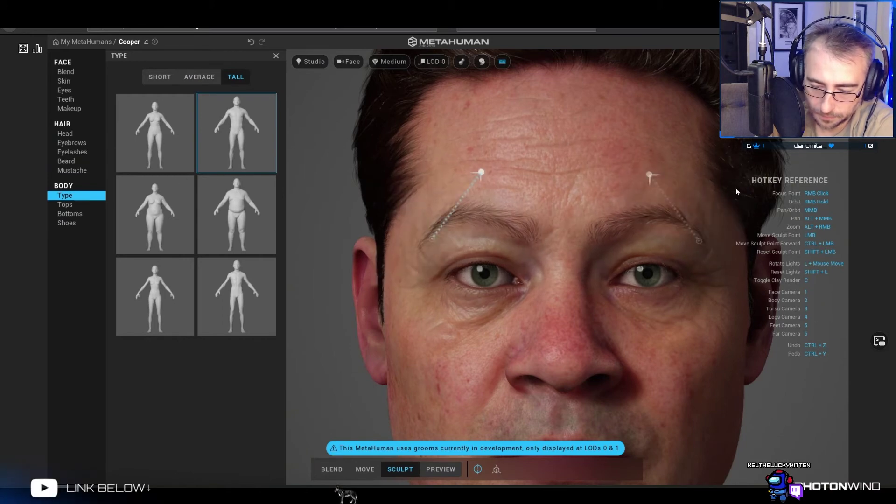
pyautogui.moveTo(537, 215)
pyautogui.mouseDown(button='right')
pyautogui.moveTo(436, 205)
pyautogui.moveTo(520, 205)
pyautogui.moveTo(539, 221)
pyautogui.mouseUp(button='right')
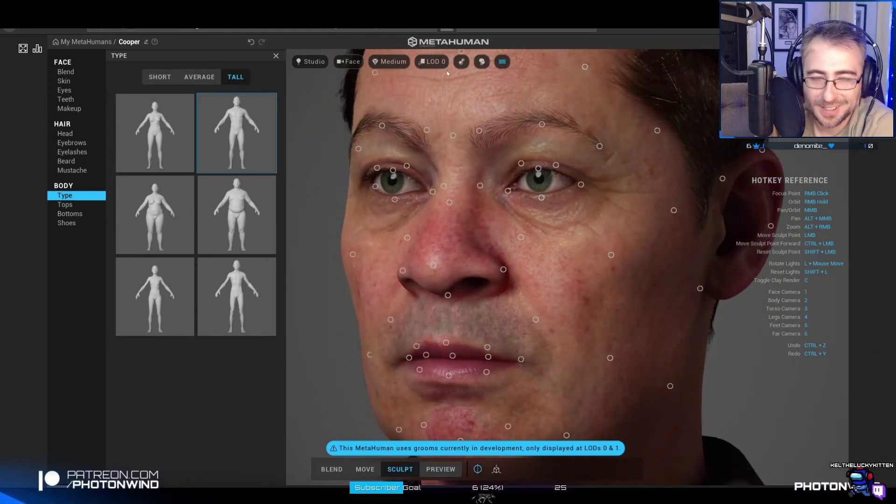
# Step: Pull the cheeks down and undo it, then raise the jaw beside the mouth corners
pyautogui.moveTo(548, 295); pyautogui.dragTo(621, 261, button='right')
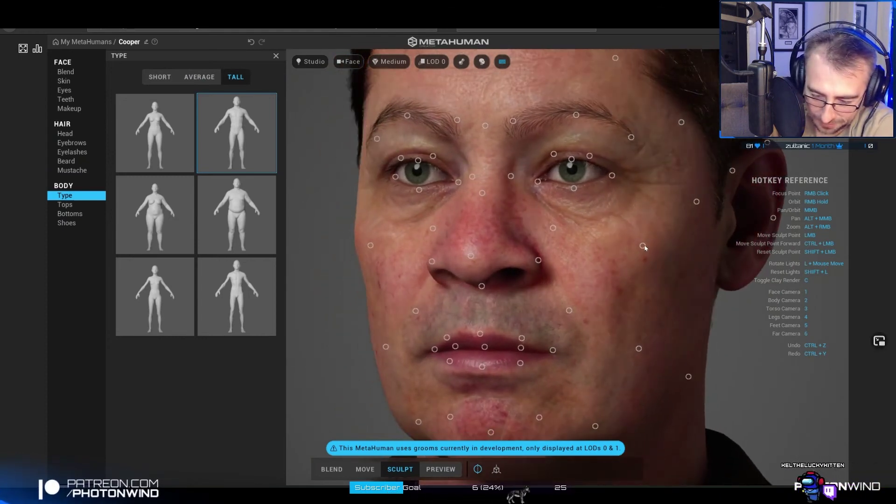
pyautogui.moveTo(642, 246)
pyautogui.mouseDown()
pyautogui.moveTo(648, 279)
pyautogui.moveTo(708, 272)
pyautogui.mouseUp()
pyautogui.hotkey('ctrl', 'z')
pyautogui.hotkey('ctrl', 'z')
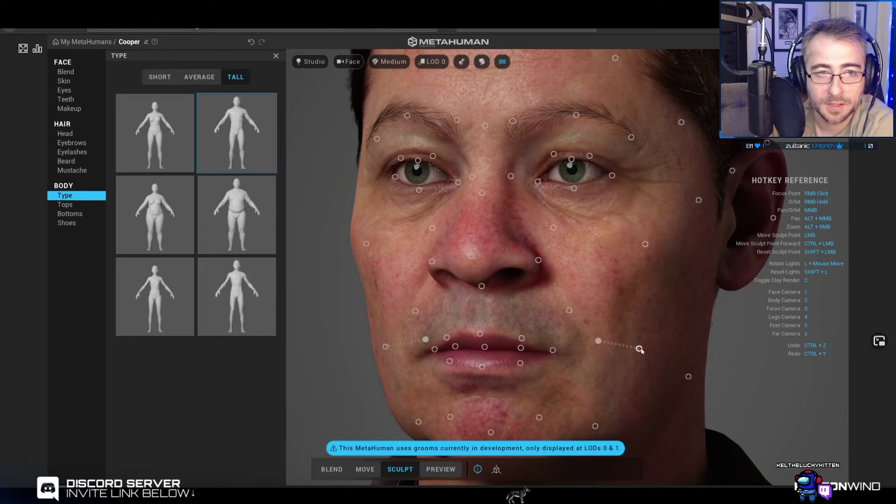
pyautogui.moveTo(639, 351)
pyautogui.mouseDown()
pyautogui.moveTo(691, 356)
pyautogui.moveTo(641, 348)
pyautogui.mouseUp()
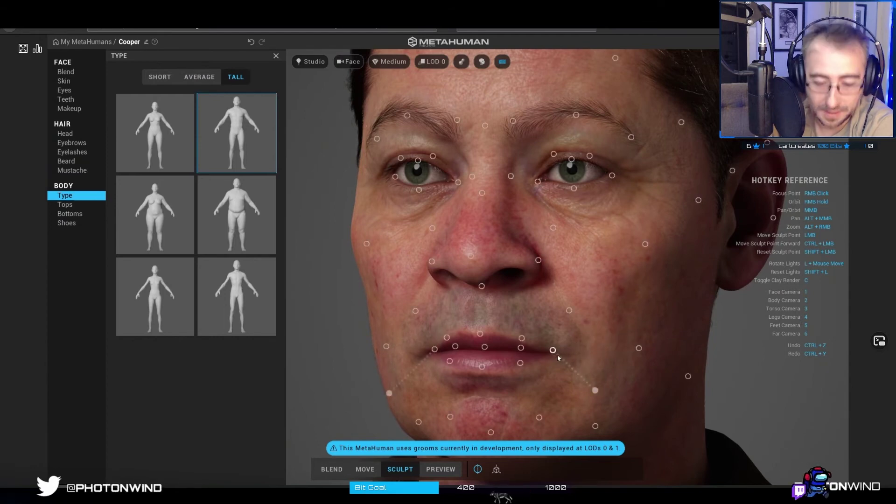
pyautogui.moveTo(588, 362)
pyautogui.mouseDown()
pyautogui.moveTo(646, 358)
pyautogui.moveTo(684, 305)
pyautogui.moveTo(722, 309)
pyautogui.moveTo(731, 389)
pyautogui.mouseUp()
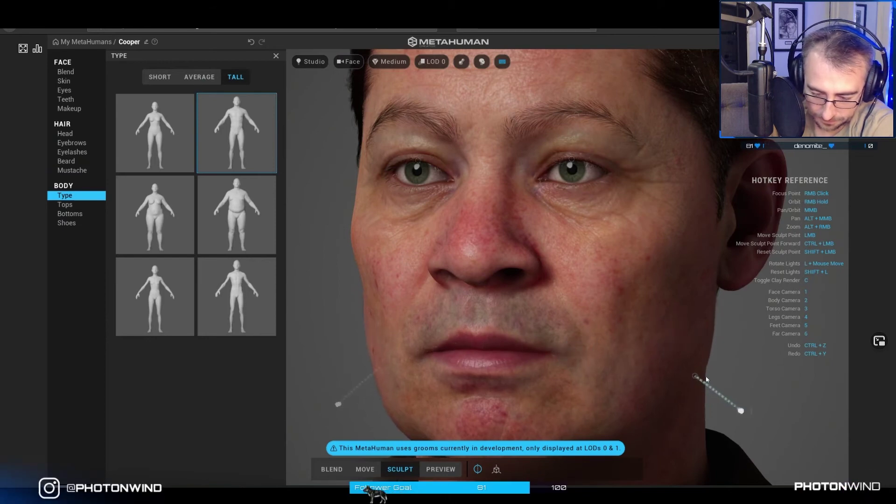
pyautogui.press('2')
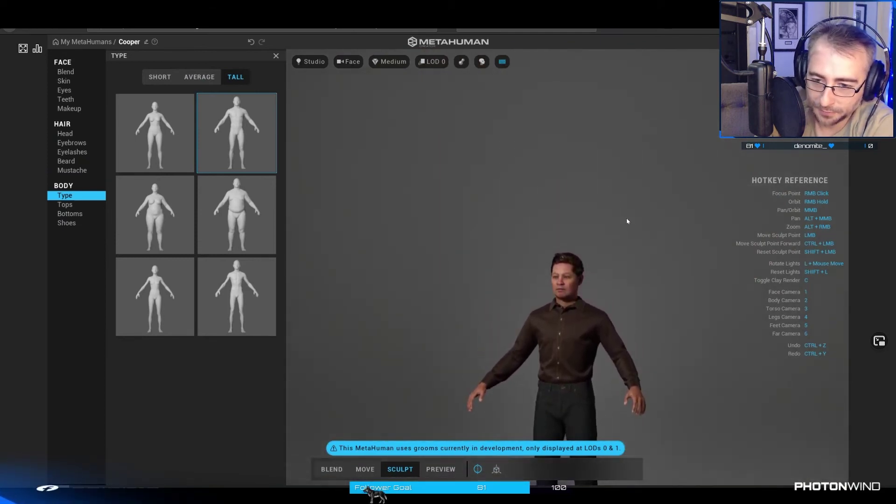
pyautogui.press('1')
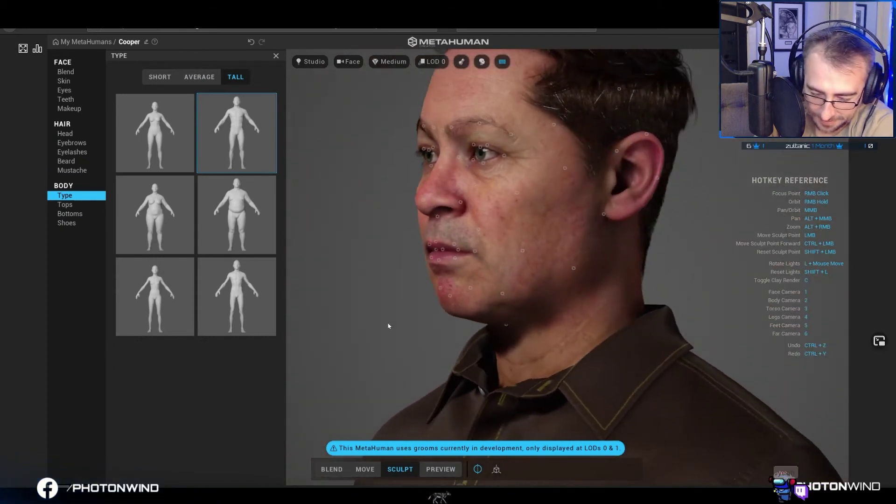
# Step: Preview Cooper's sculpted face without sculpt points and play its animation
pyautogui.click(440, 469)
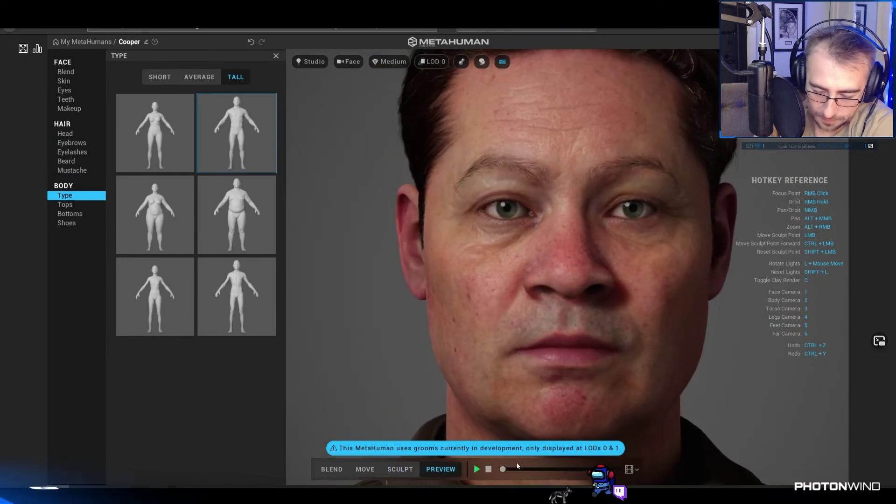
pyautogui.click(478, 469)
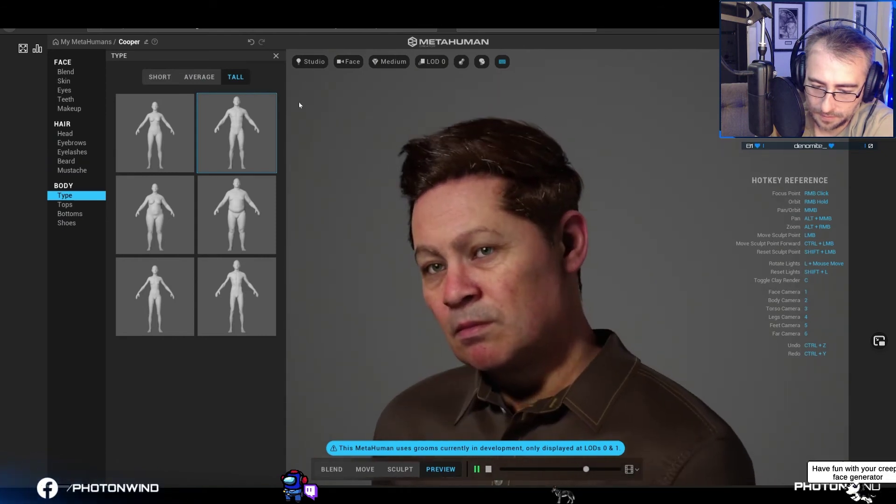
# Step: Switch the lighting environment to Indoor and return to sculpting the face
pyautogui.click(318, 62)
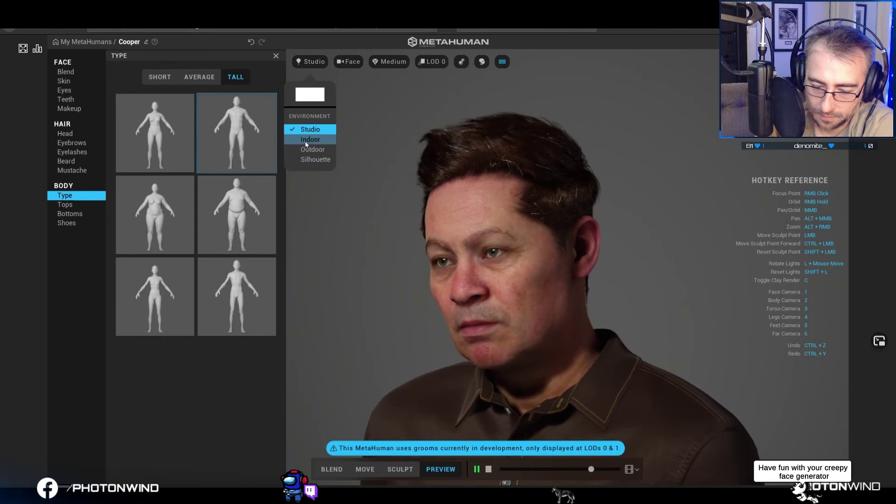
pyautogui.click(309, 137)
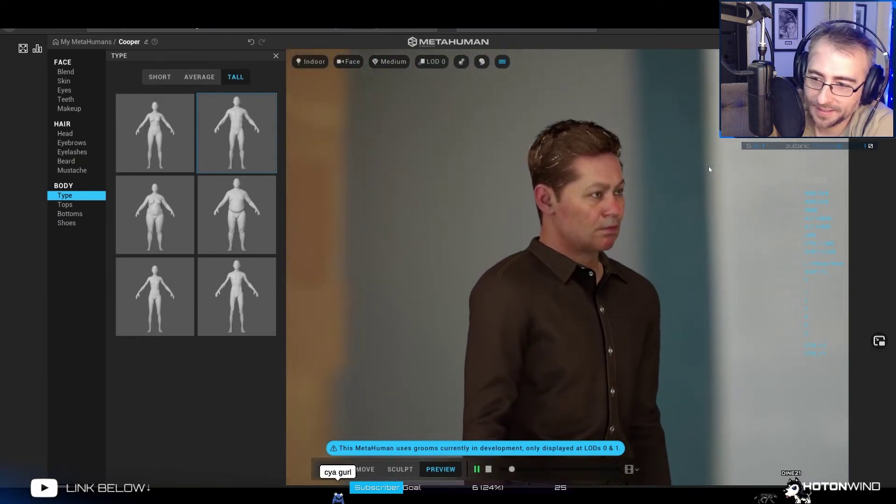
pyautogui.click(400, 469)
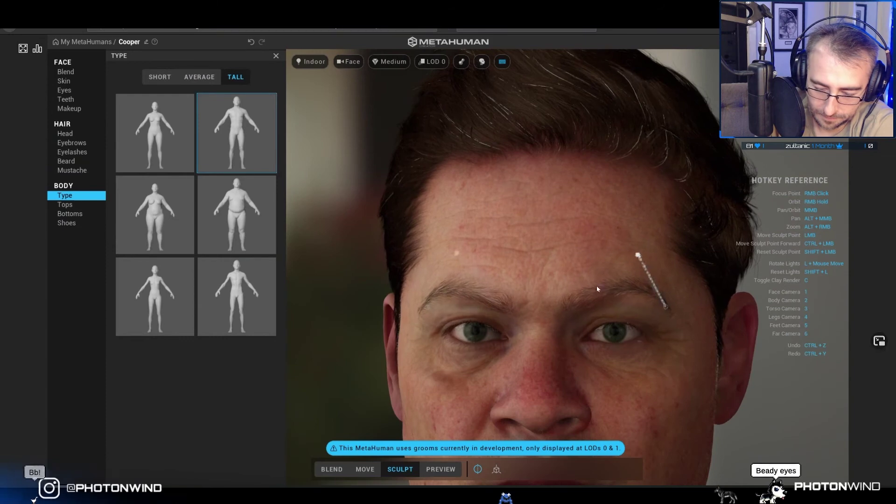
# Step: Sculpt the inner eye areas upward toward the brows and nose bridge, and raise the inner brow ends
pyautogui.moveTo(495, 336)
pyautogui.mouseDown(button='right')
pyautogui.moveTo(607, 303)
pyautogui.moveTo(584, 280)
pyautogui.moveTo(508, 258)
pyautogui.mouseUp(button='right')
pyautogui.moveTo(498, 261)
pyautogui.mouseDown()
pyautogui.moveTo(513, 235)
pyautogui.moveTo(571, 228)
pyautogui.mouseUp()
pyautogui.moveTo(533, 257); pyautogui.dragTo(620, 224)
pyautogui.moveTo(475, 224)
pyautogui.mouseDown()
pyautogui.moveTo(496, 206)
pyautogui.moveTo(480, 175)
pyautogui.moveTo(486, 164)
pyautogui.mouseUp()
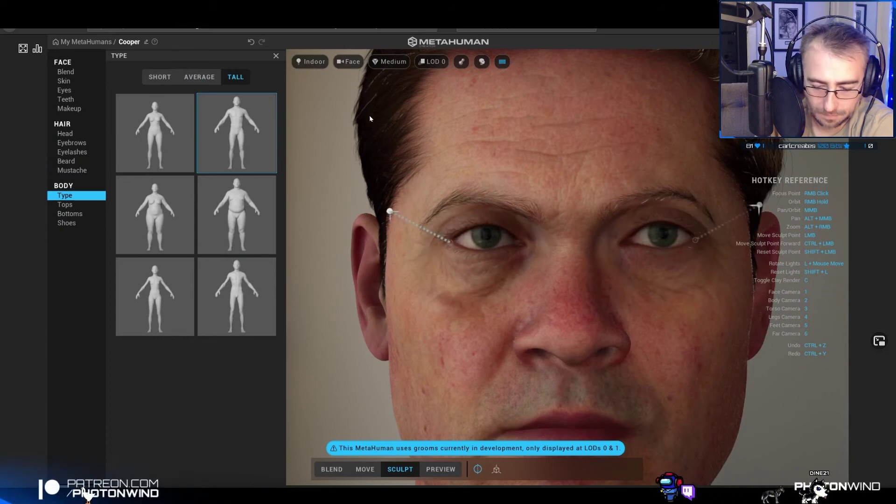
# Step: Try pulling the chin down in a frontal close-up, then undo it and reset the framing
pyautogui.press('1')
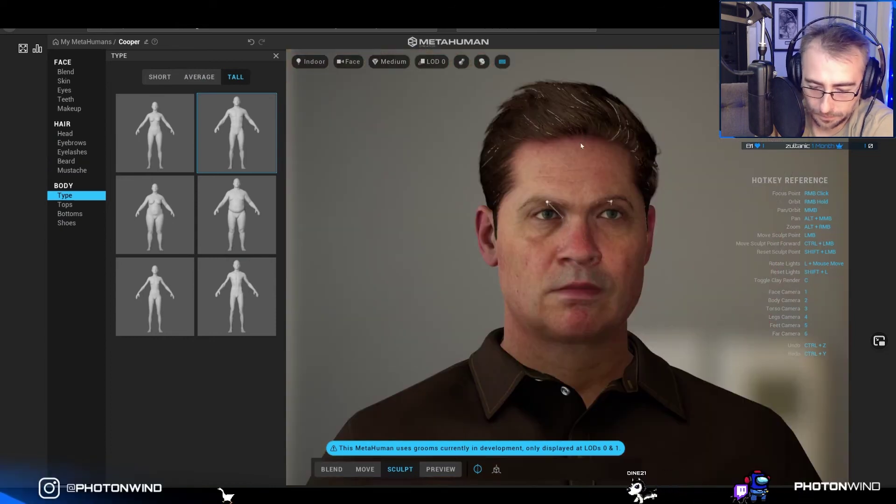
pyautogui.moveTo(429, 268)
pyautogui.mouseDown(button='right')
pyautogui.moveTo(376, 259)
pyautogui.moveTo(573, 297)
pyautogui.mouseUp(button='right')
pyautogui.moveTo(573, 297); pyautogui.dragTo(568, 333)
pyautogui.hotkey('ctrl', 'z')
pyautogui.press('1')
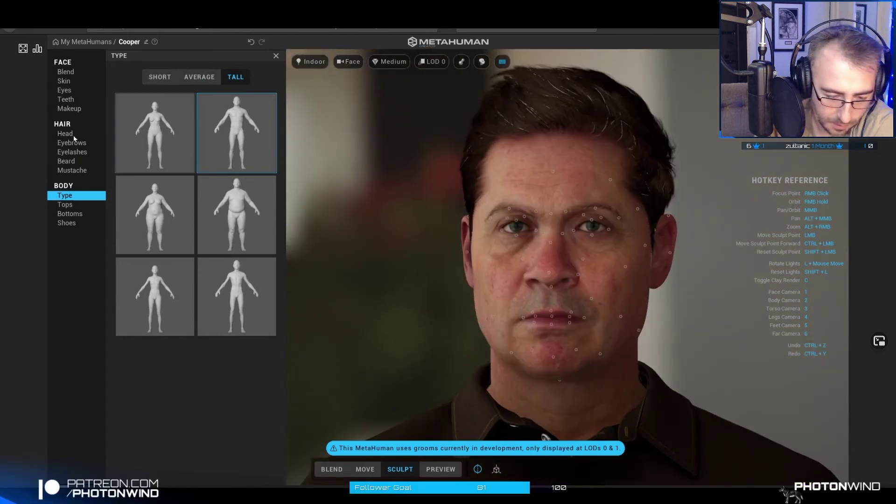
# Step: Bring up Cooper's skin settings with the viewport in Preview mode
pyautogui.click(74, 84)
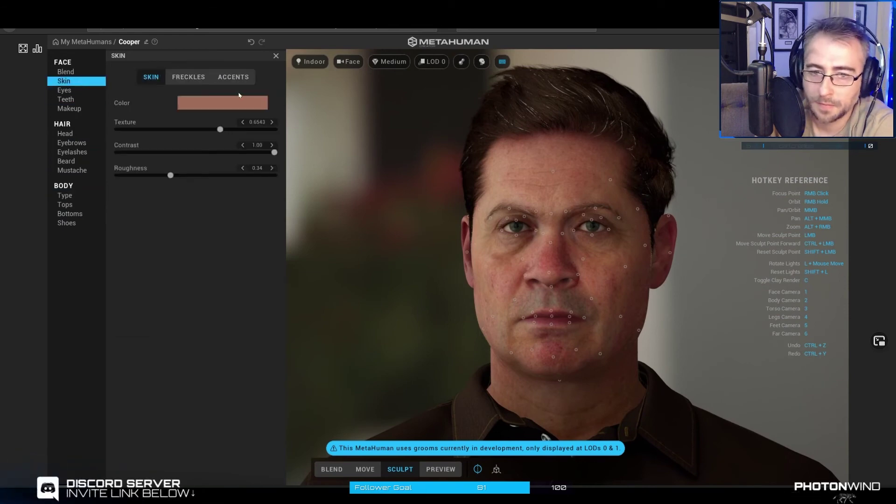
pyautogui.scroll(3, 357, 152)
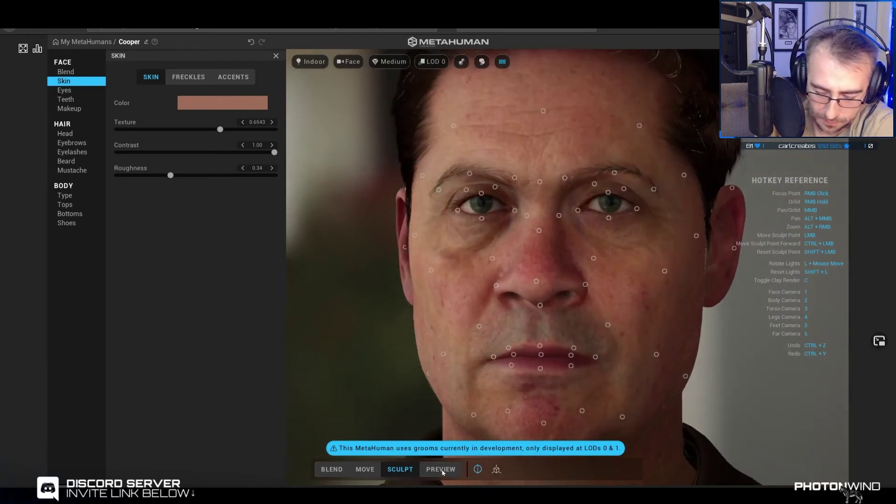
pyautogui.click(441, 469)
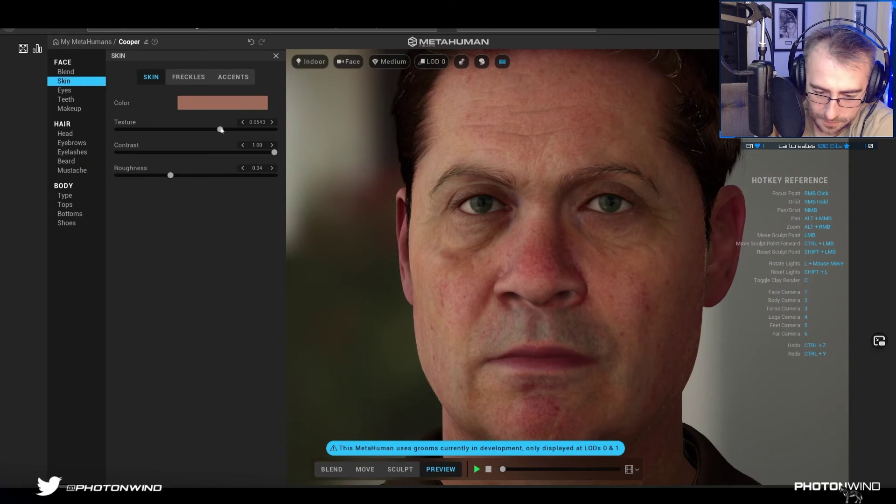
# Step: Adjust the skin Texture slider back and forth, settling at 0.6064
pyautogui.moveTo(225, 127); pyautogui.dragTo(233, 127)
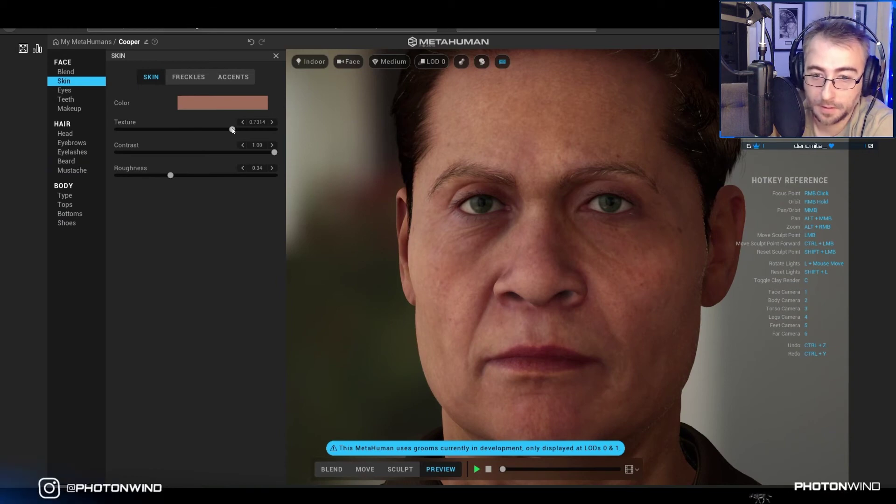
pyautogui.moveTo(229, 130); pyautogui.dragTo(192, 126)
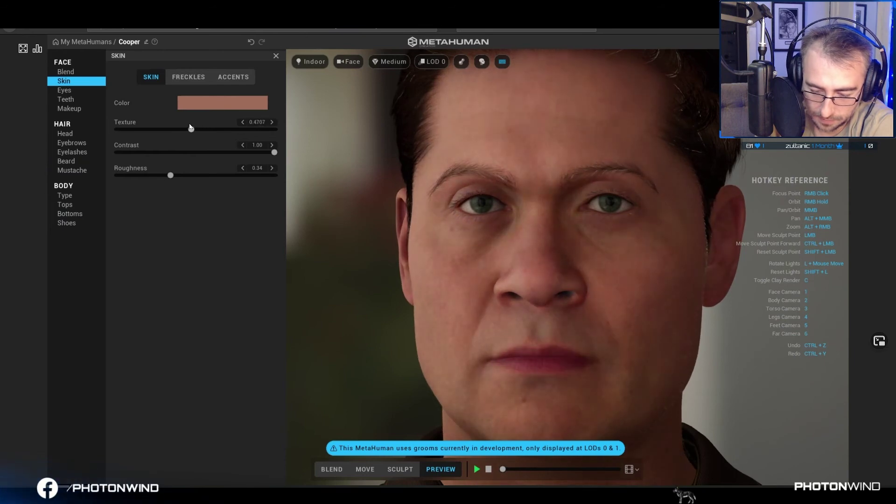
pyautogui.moveTo(190, 127); pyautogui.dragTo(184, 127)
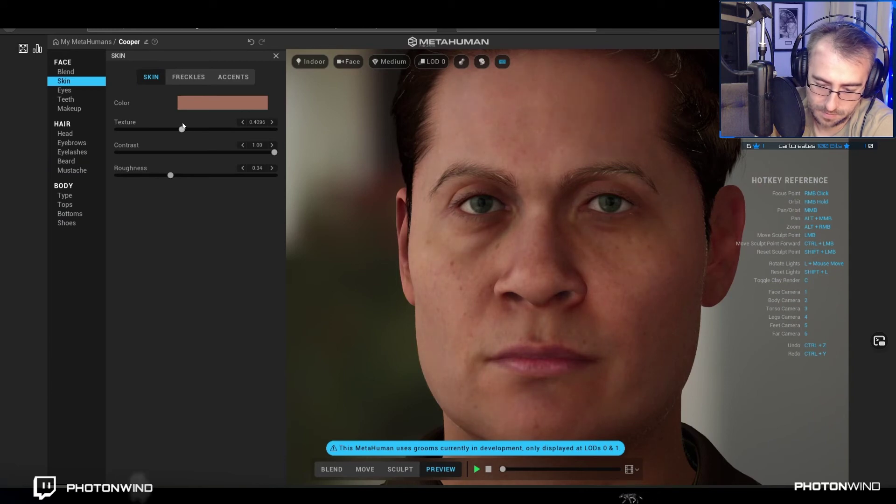
pyautogui.moveTo(184, 125); pyautogui.dragTo(190, 123)
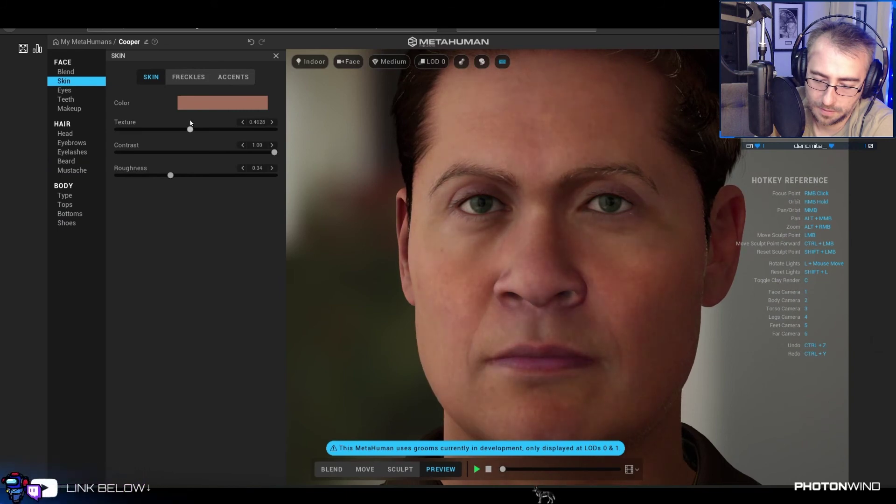
pyautogui.moveTo(191, 122)
pyautogui.mouseDown()
pyautogui.moveTo(135, 129)
pyautogui.moveTo(200, 132)
pyautogui.mouseUp()
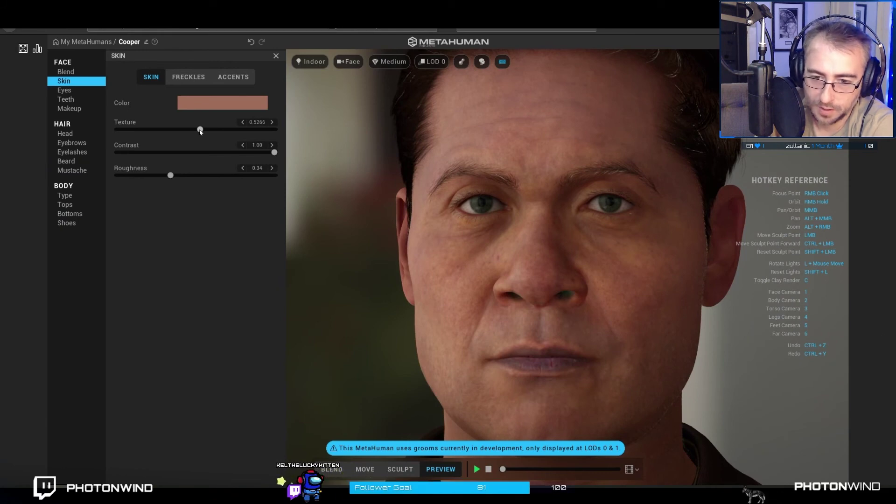
pyautogui.moveTo(198, 134); pyautogui.dragTo(214, 131)
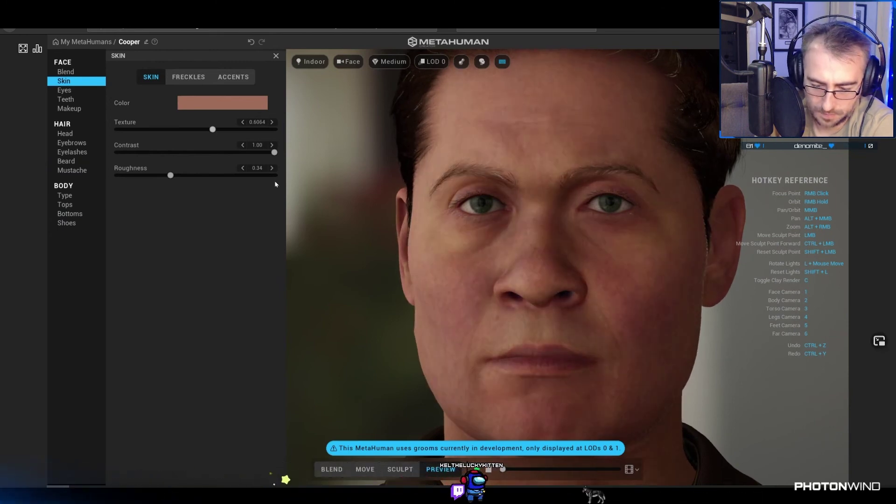
# Step: Frame a near-frontal view of Cooper's face and play the preview animation
pyautogui.scroll(-5, 441, 284)
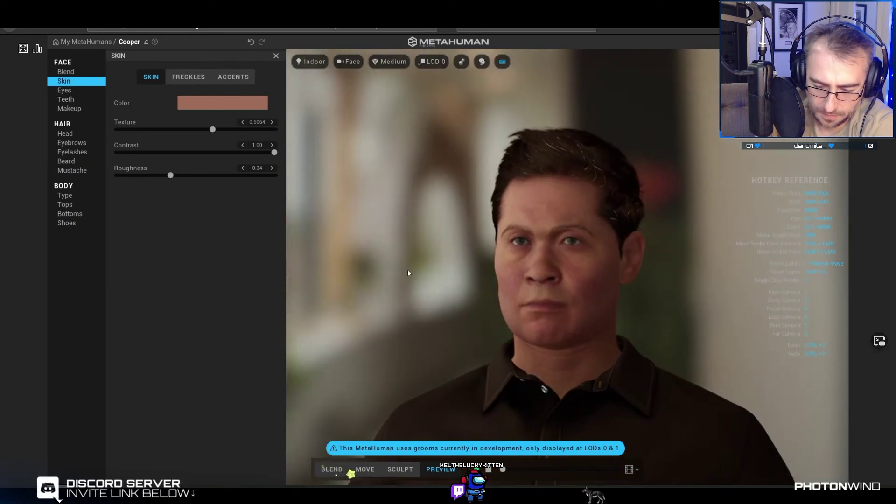
pyautogui.scroll(5, 444, 324)
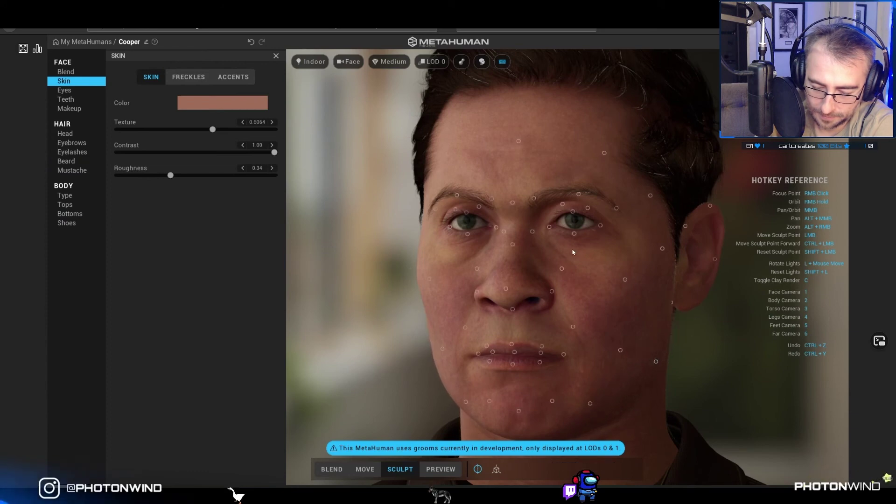
pyautogui.moveTo(579, 250); pyautogui.dragTo(673, 197, button='right')
pyautogui.scroll(-3, 659, 202)
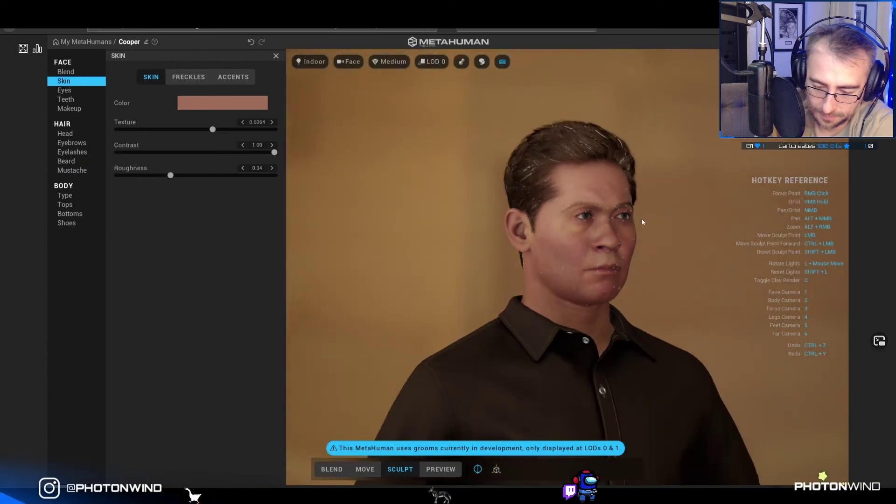
pyautogui.moveTo(639, 223); pyautogui.dragTo(393, 172, button='right')
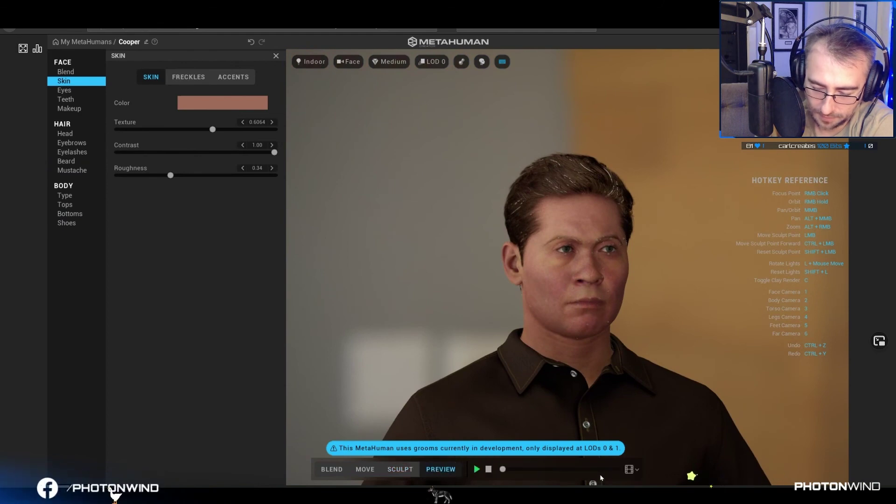
pyautogui.click(478, 470)
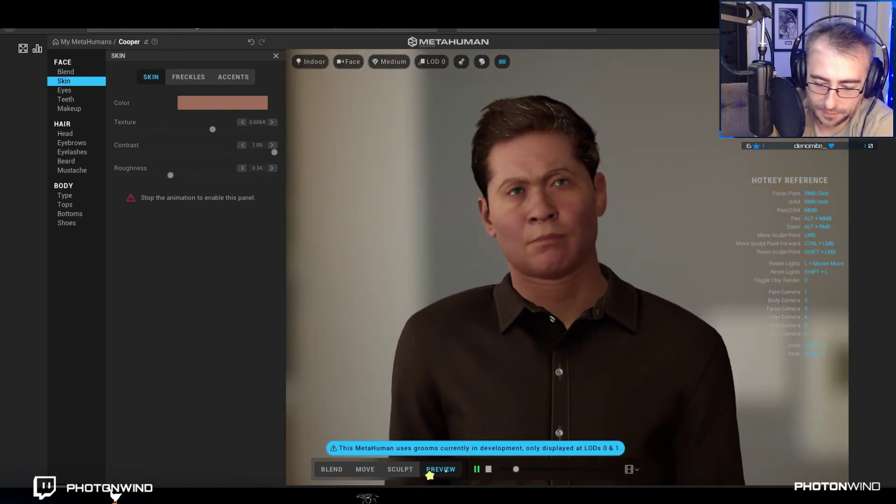
# Step: Switch the lighting environment to Outdoor and inspect the character from the side and front
pyautogui.click(311, 61)
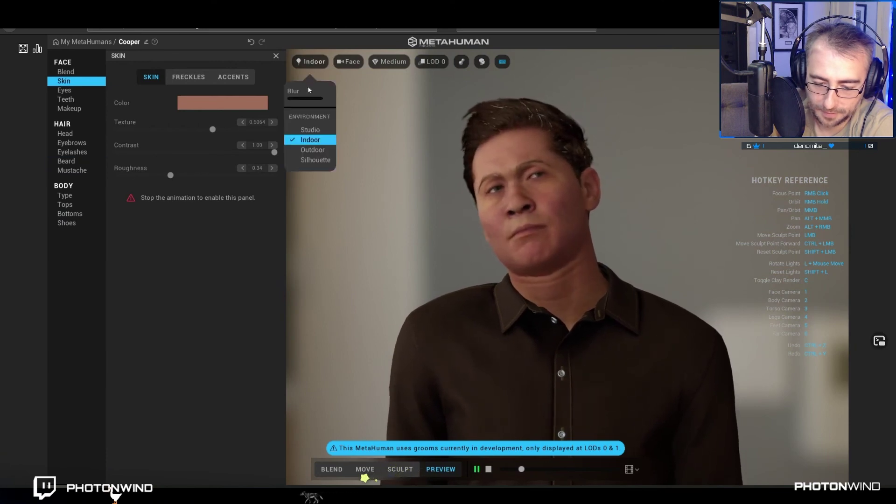
pyautogui.click(312, 150)
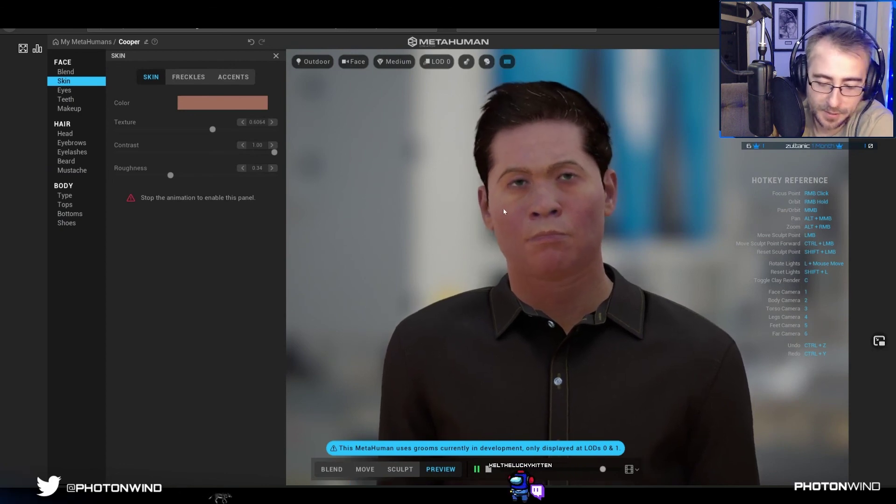
pyautogui.moveTo(543, 228); pyautogui.dragTo(606, 242, button='right')
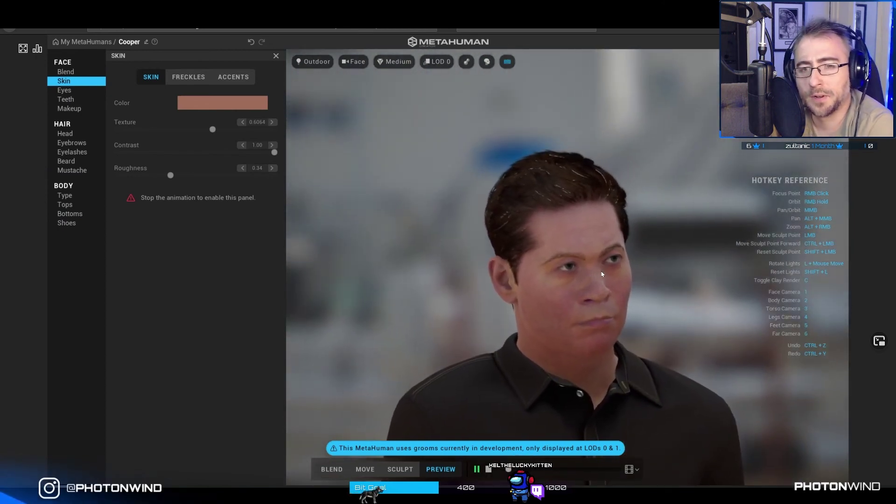
pyautogui.moveTo(601, 274); pyautogui.dragTo(597, 251, button='right')
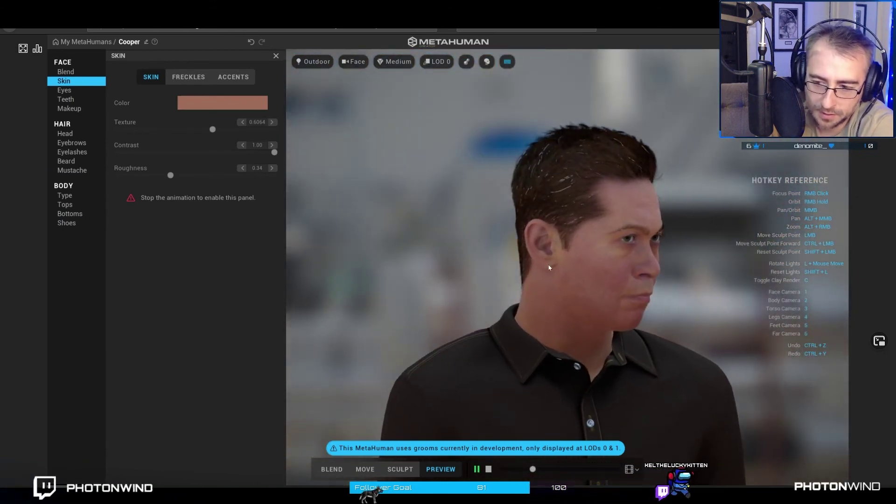
pyautogui.scroll(6, 547, 268)
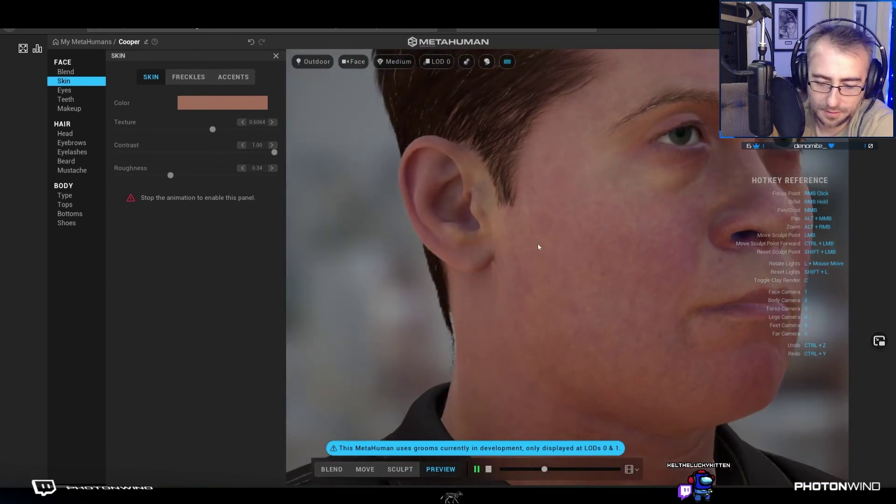
pyautogui.moveTo(576, 246); pyautogui.dragTo(551, 253, button='right')
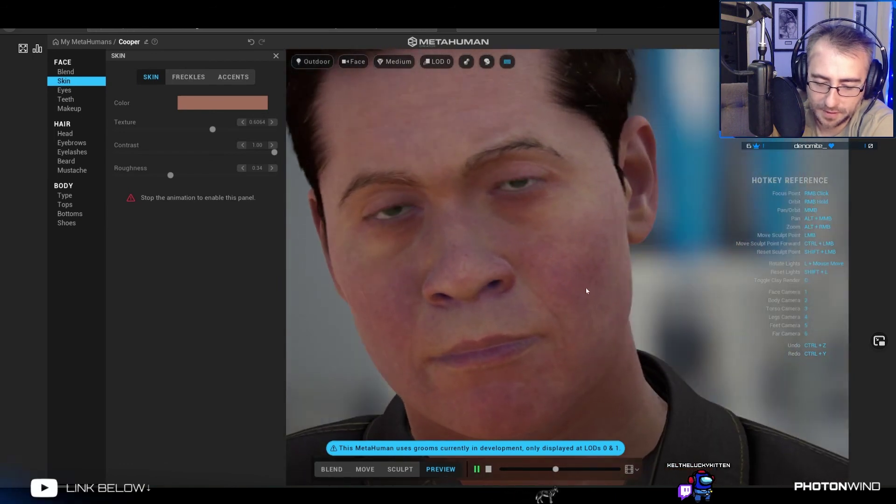
# Step: Change the preview animation to Face ROM
pyautogui.click(629, 471)
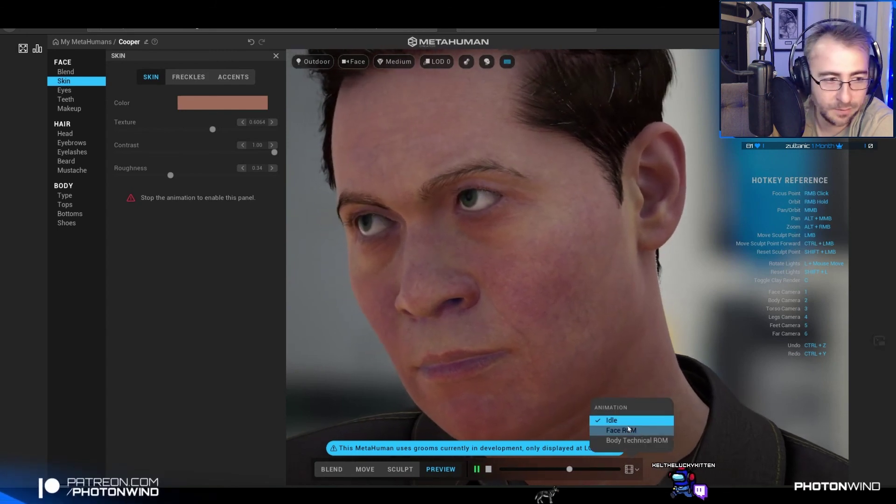
pyautogui.click(628, 430)
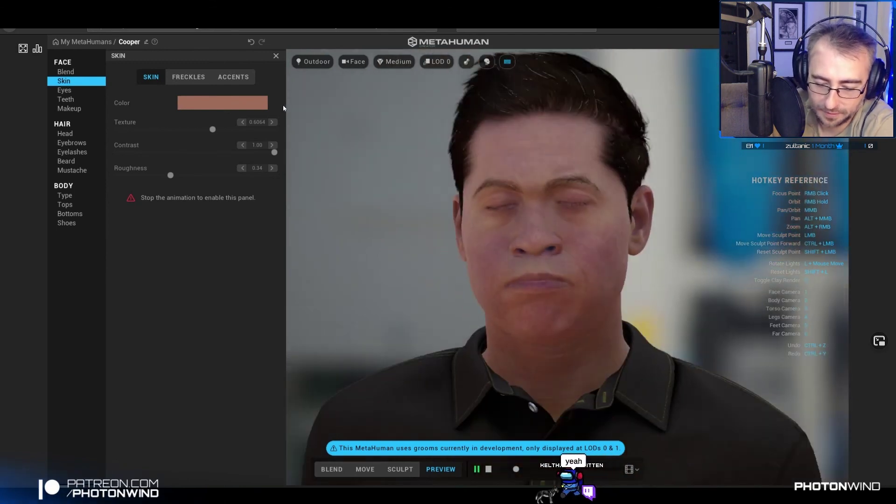
pyautogui.click(317, 62)
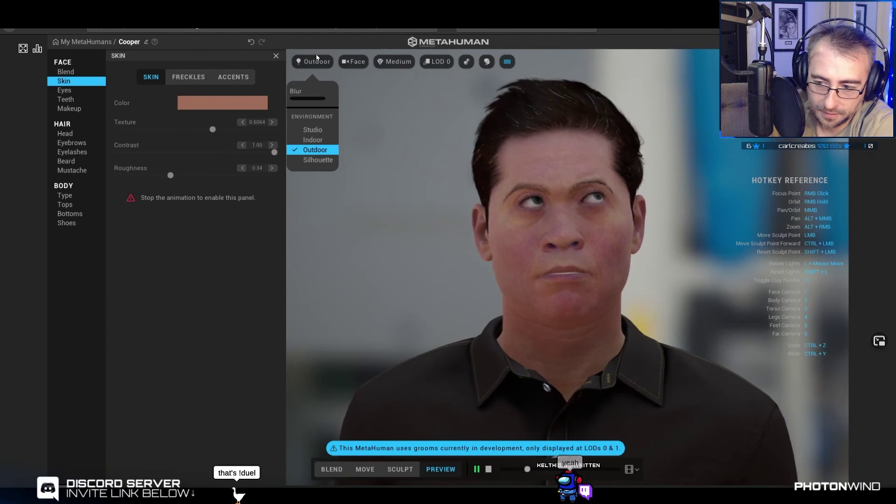
pyautogui.click(319, 131)
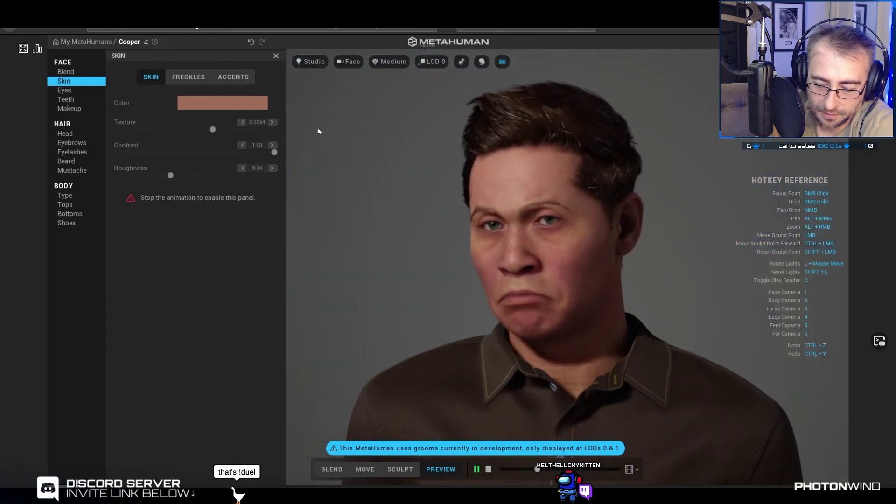